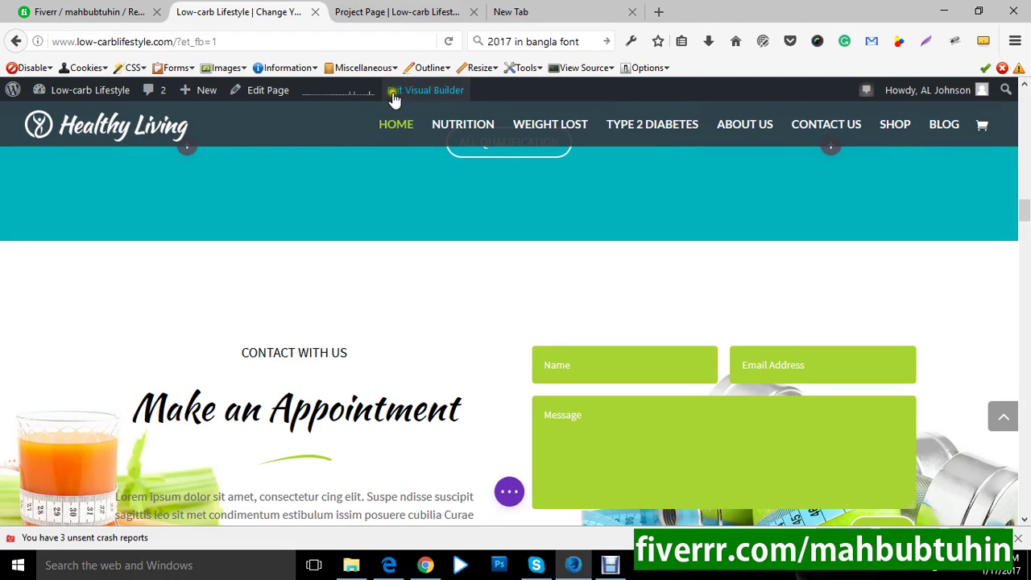
Open the settings of the contact form beside the Make an Appointment text.
{"action": "left_click", "coordinate": [449, 92]}
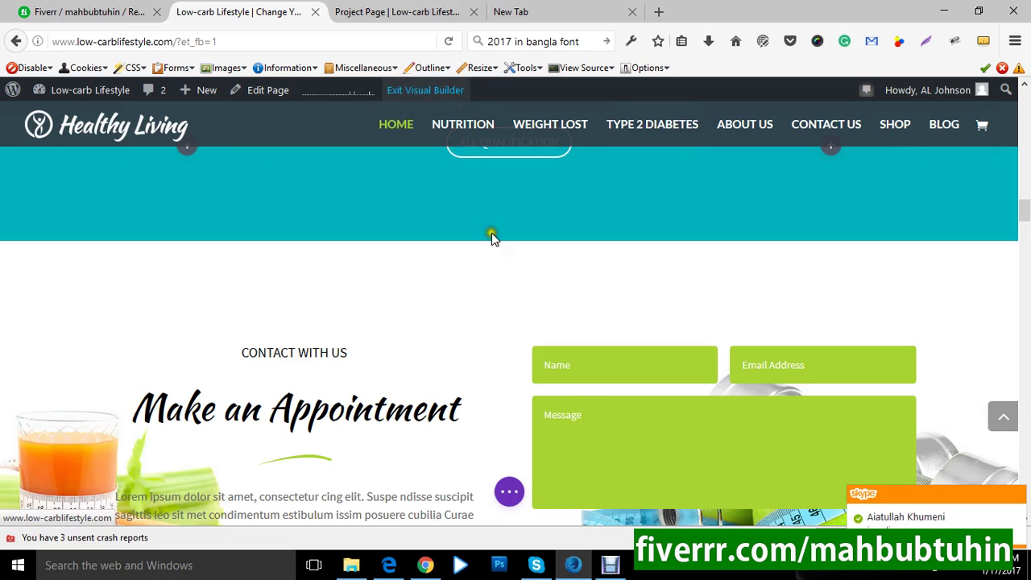
{"action": "left_click", "coordinate": [657, 365]}
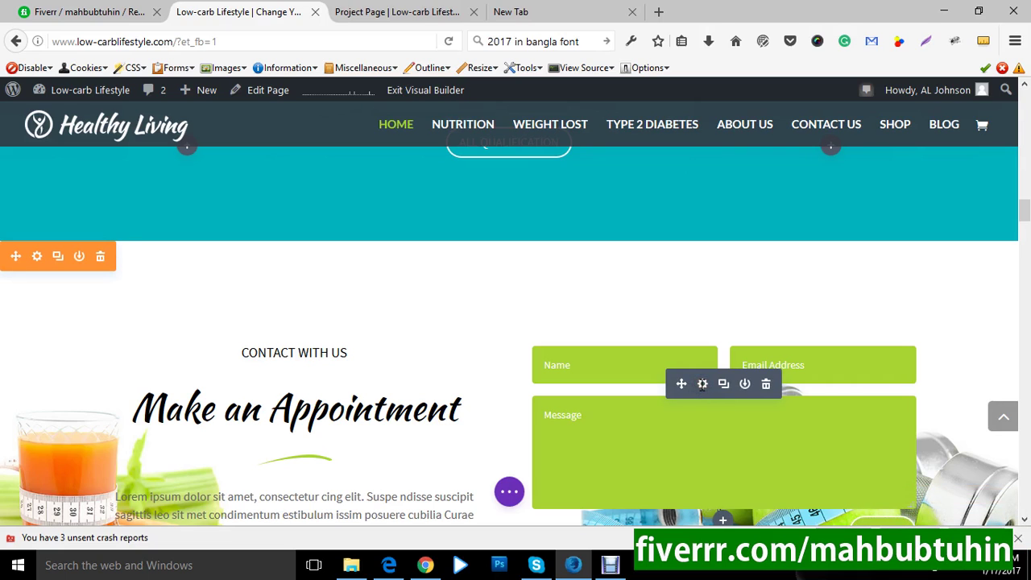
{"action": "left_click", "coordinate": [702, 384]}
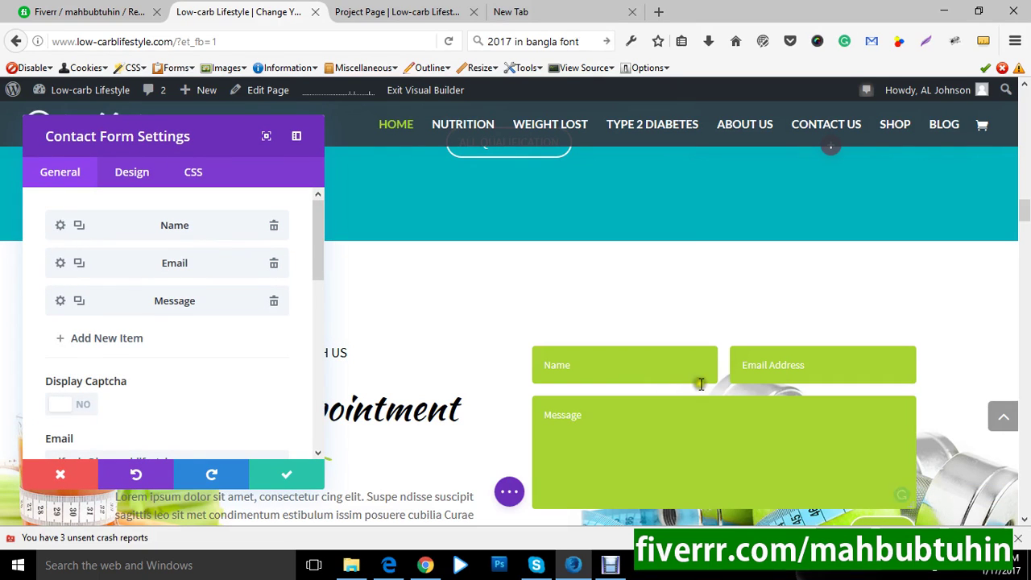
{"action": "left_click", "coordinate": [66, 478]}
{"action": "mouse_move", "coordinate": [727, 396]}
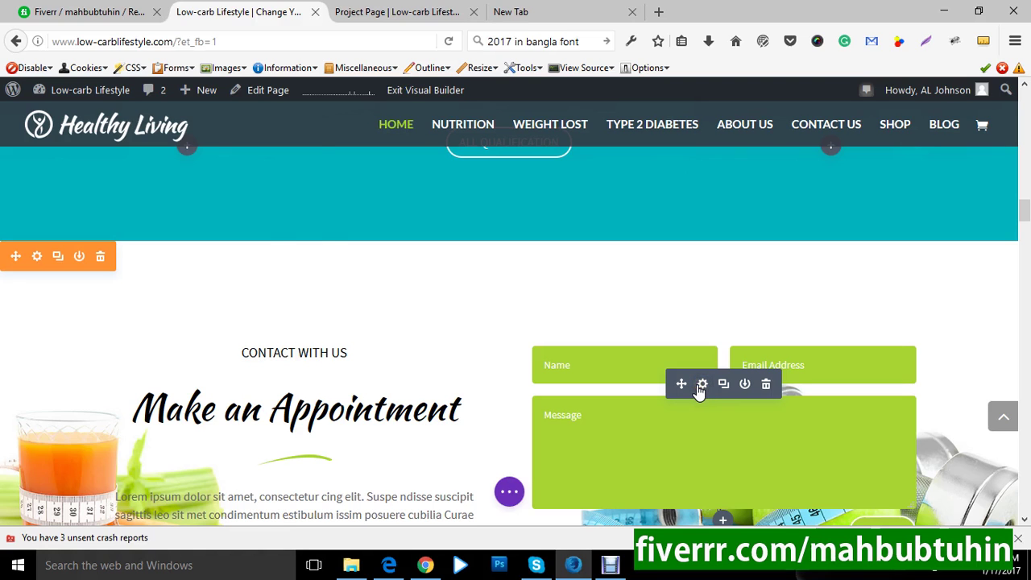
{"action": "left_click", "coordinate": [701, 385]}
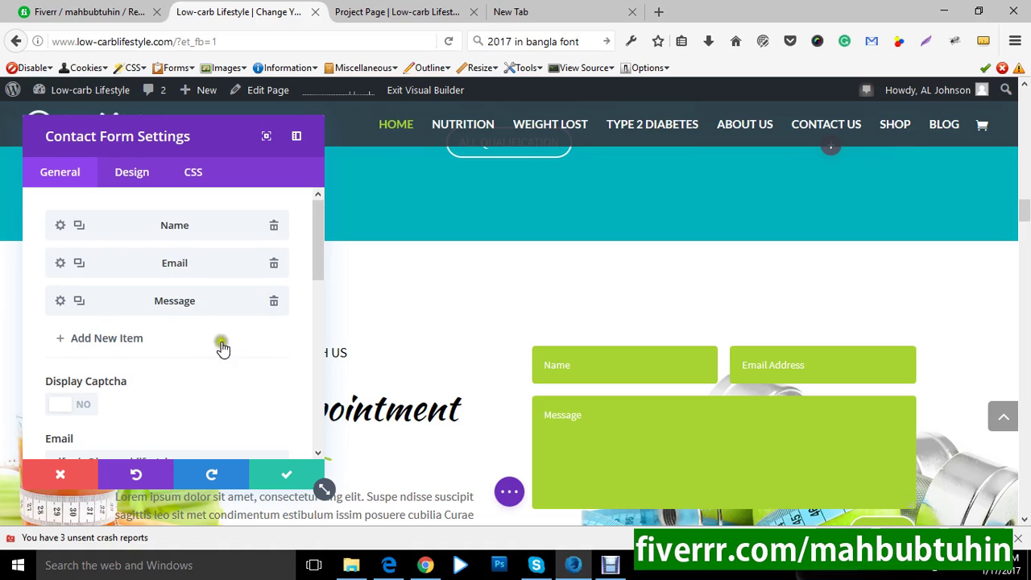
Try the contact form's Display Captcha option by switching it on and back off.
{"action": "left_click_drag", "start_coordinate": [317, 259], "coordinate": [318, 291]}
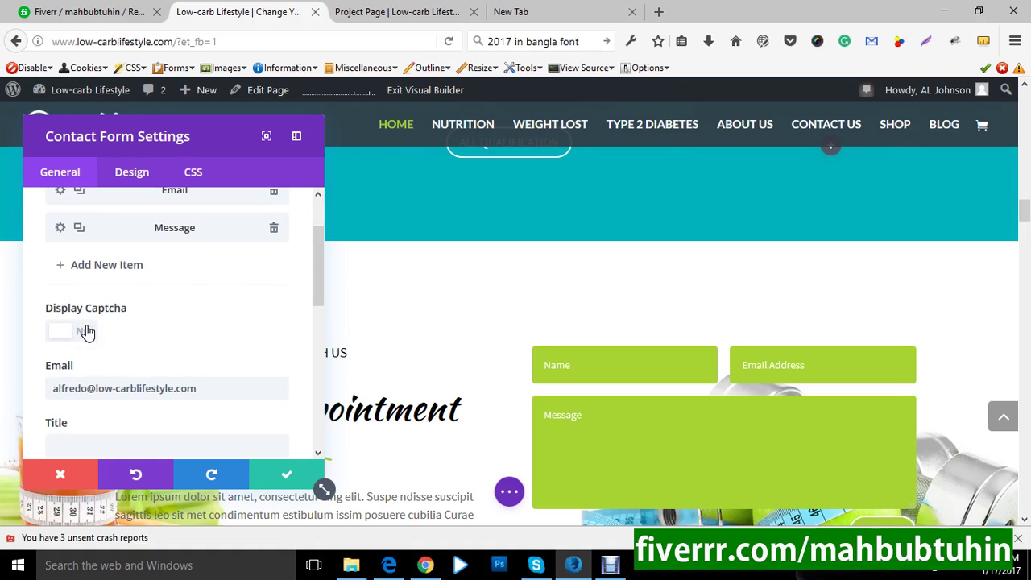
{"action": "left_click", "coordinate": [68, 331]}
{"action": "left_click", "coordinate": [84, 333]}
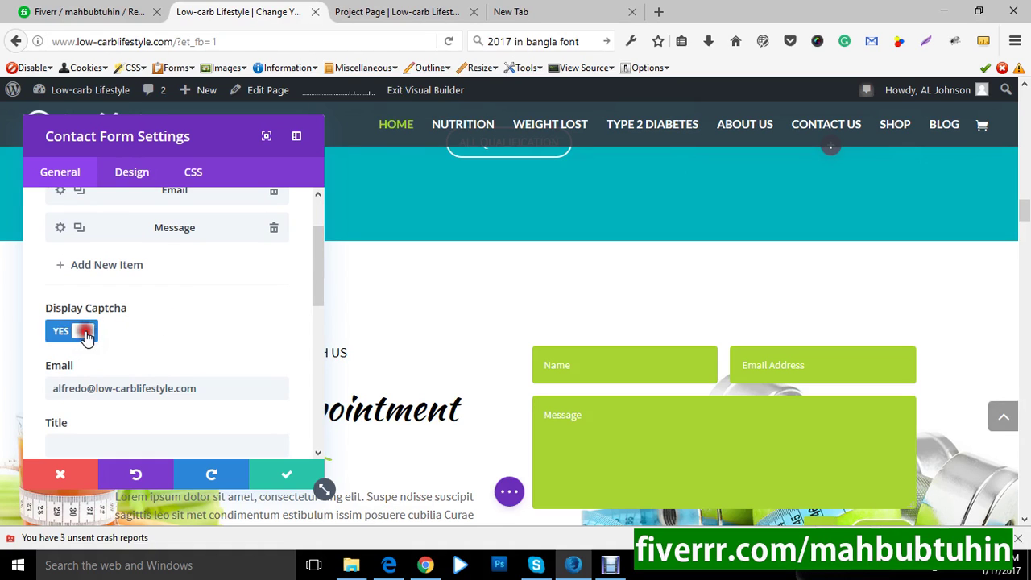
{"action": "left_click", "coordinate": [81, 332]}
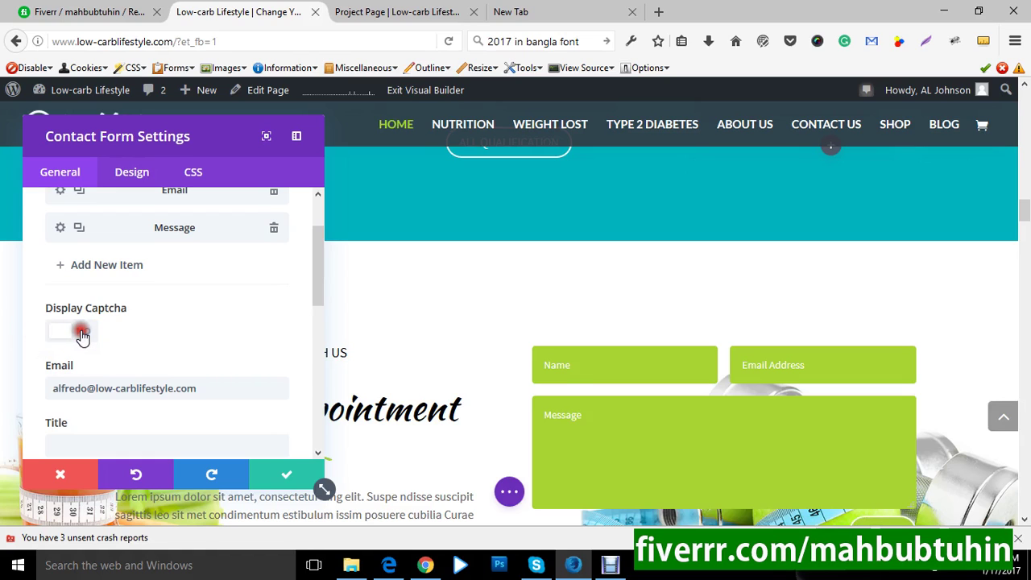
{"action": "left_click", "coordinate": [81, 333]}
Review the contact form's recipient email, title and message pattern fields.
{"action": "left_click_drag", "start_coordinate": [318, 281], "coordinate": [320, 305]}
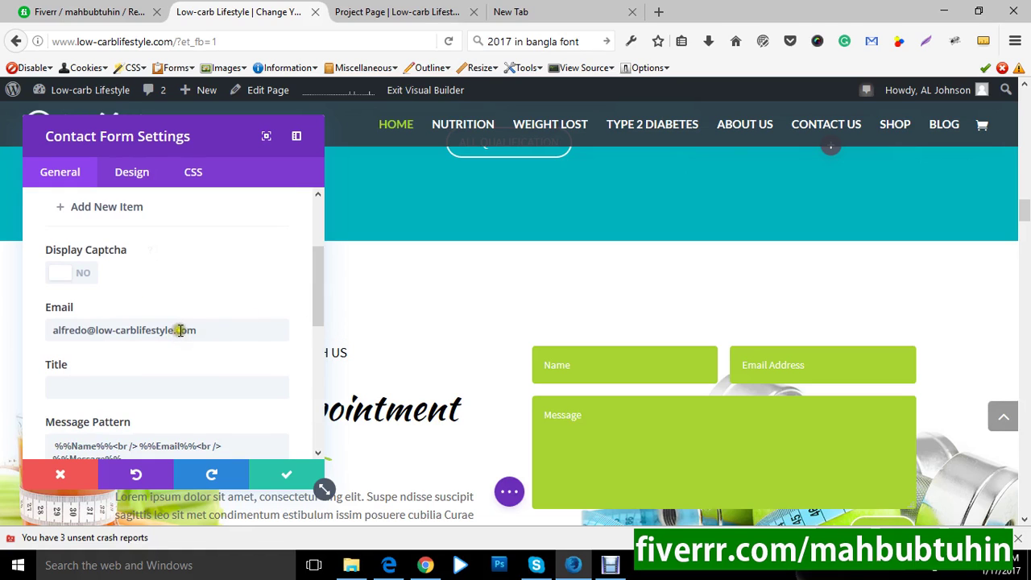
{"action": "left_click", "coordinate": [180, 331]}
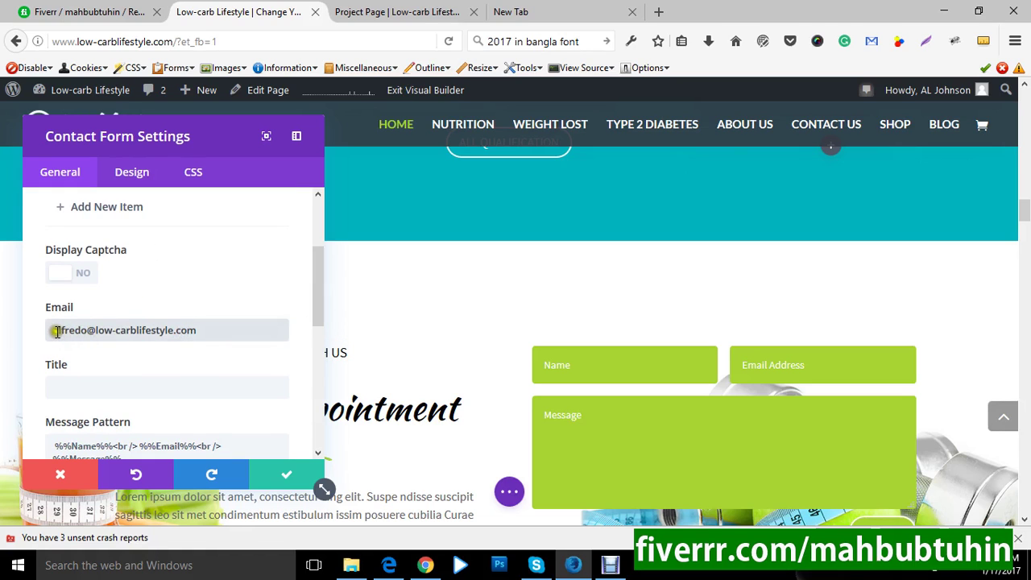
{"action": "left_click_drag", "start_coordinate": [53, 330], "coordinate": [198, 330]}
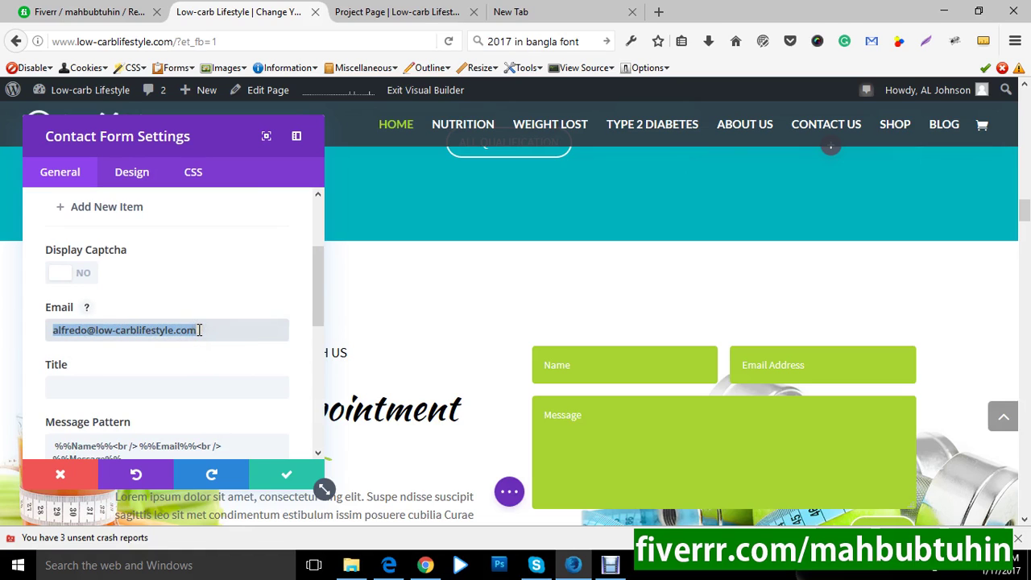
{"action": "left_click", "coordinate": [112, 386]}
{"action": "scroll", "coordinate": [161, 376], "scroll_direction": "down", "scroll_amount": 2}
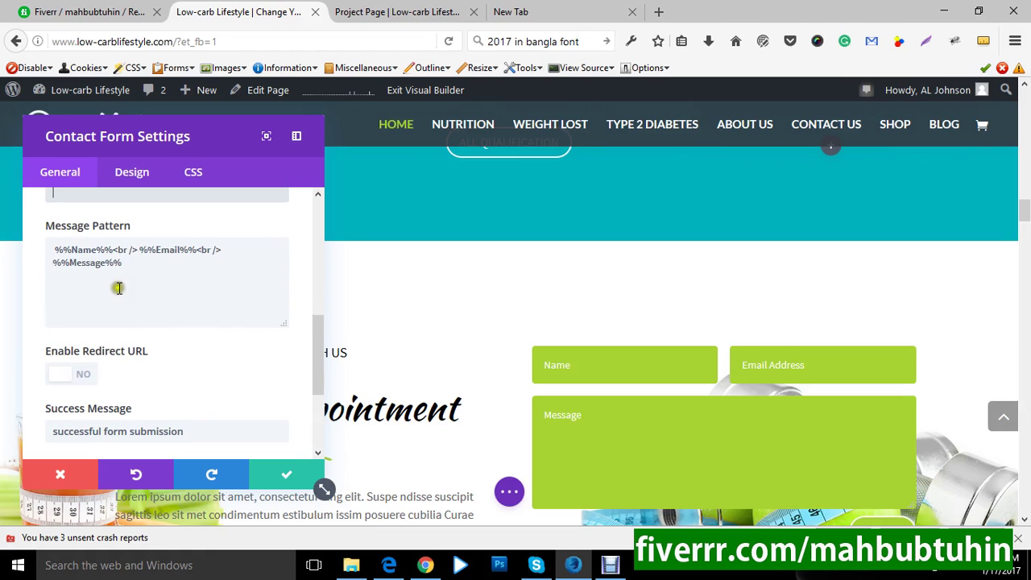
{"action": "left_click", "coordinate": [173, 274]}
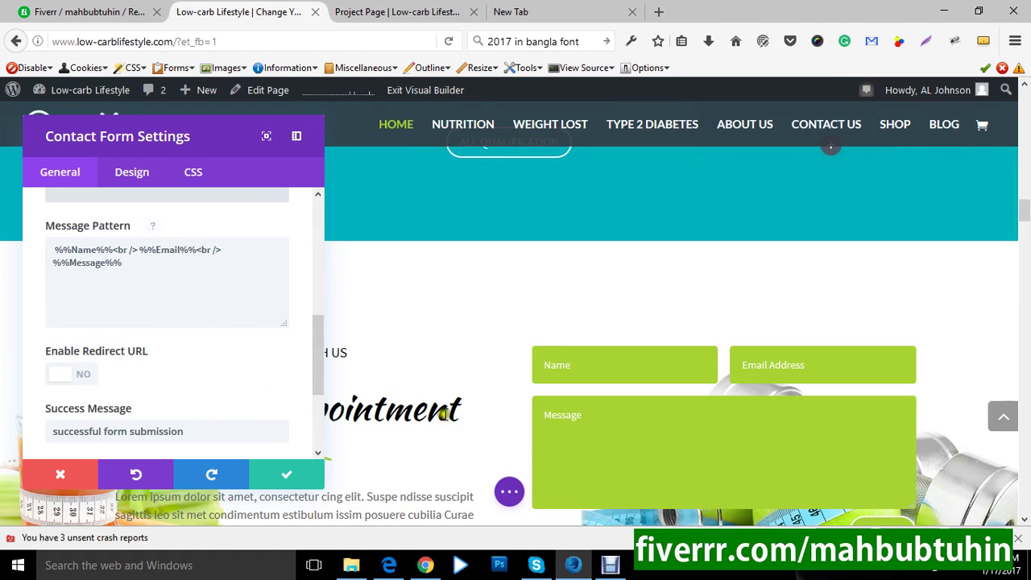
Enable the redirect URL option for the contact form, leaving the URL itself empty.
{"action": "left_click", "coordinate": [88, 375]}
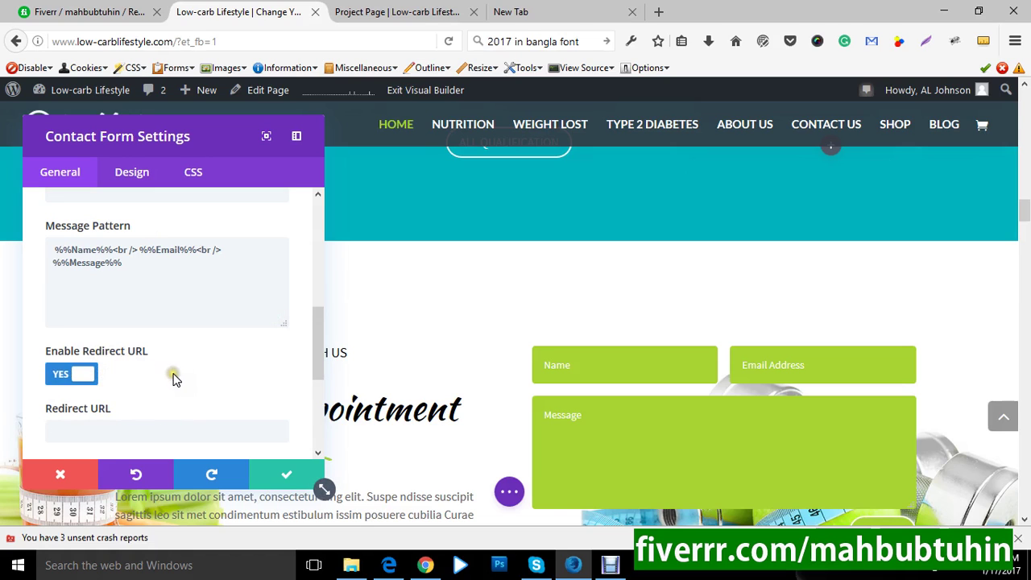
{"action": "scroll", "coordinate": [129, 384], "scroll_direction": "down", "scroll_amount": 3}
{"action": "scroll", "coordinate": [228, 368], "scroll_direction": "up", "scroll_amount": 3}
{"action": "left_click", "coordinate": [101, 432]}
{"action": "left_click", "coordinate": [191, 395]}
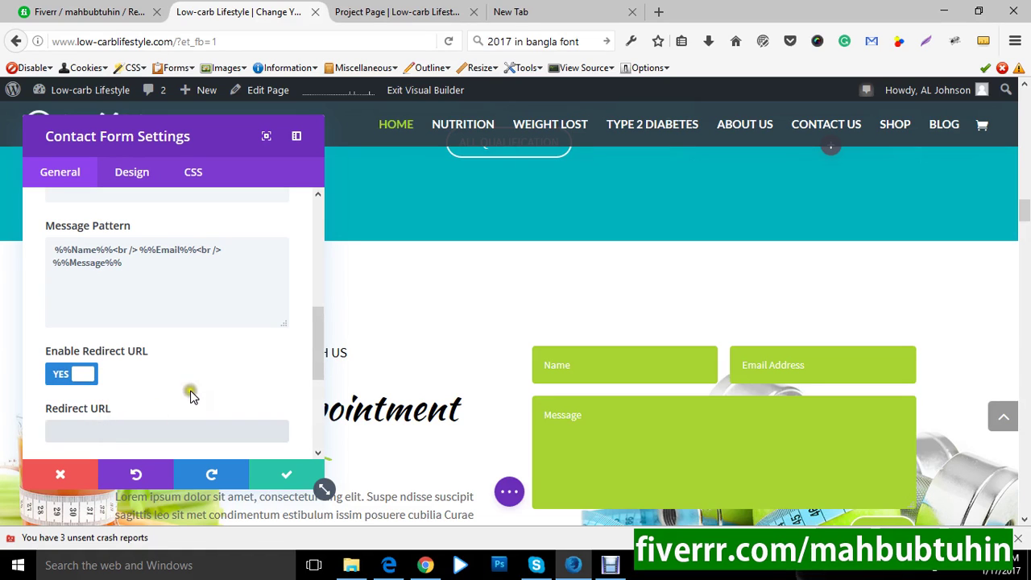
Retype the first letter of the form's success message and extend the text to "successful form submission ! thanks".
{"action": "scroll", "coordinate": [192, 397], "scroll_direction": "down", "scroll_amount": 3}
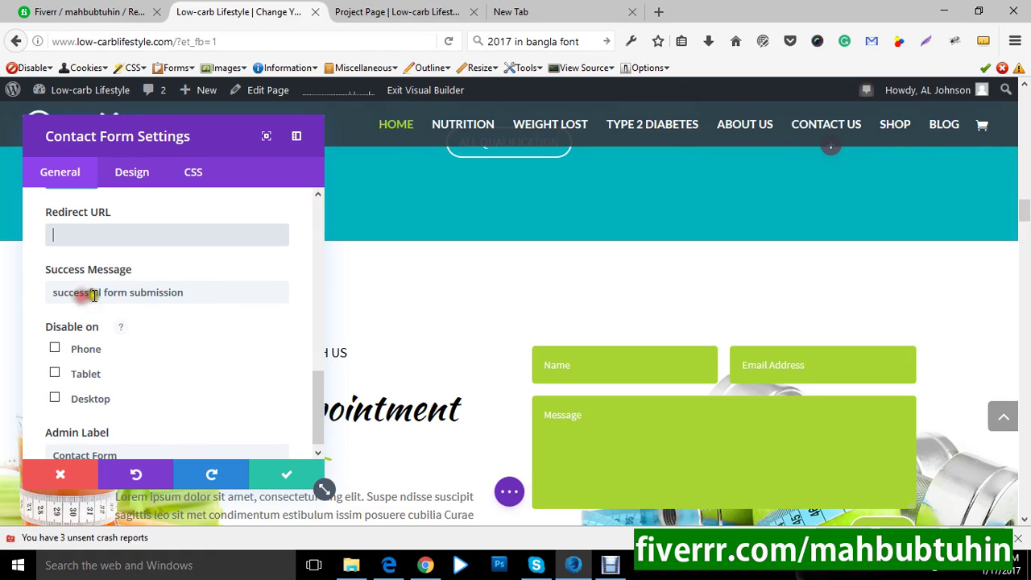
{"action": "left_click", "coordinate": [155, 292]}
{"action": "left_click_drag", "start_coordinate": [190, 292], "coordinate": [50, 294]}
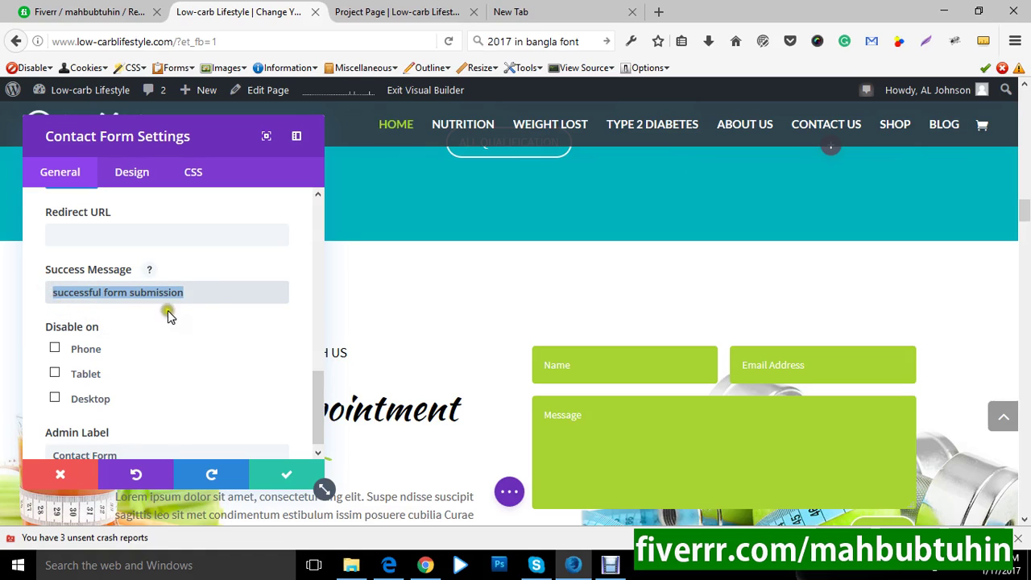
{"action": "left_click", "coordinate": [191, 293]}
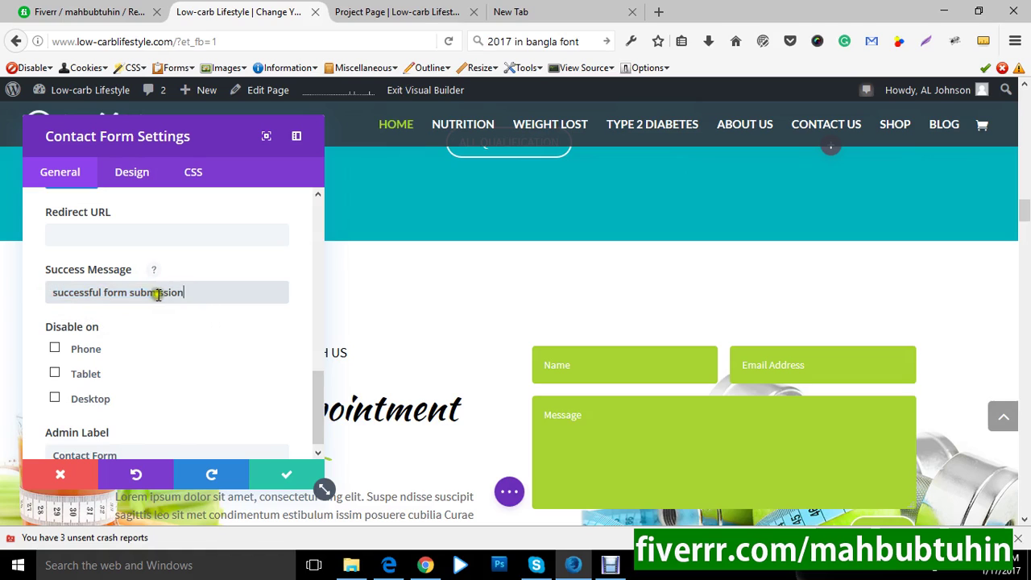
{"action": "left_click", "coordinate": [56, 293]}
{"action": "key", "text": "BackSpace"}
{"action": "type", "text": "s"}
{"action": "key", "text": "BackSpace"}
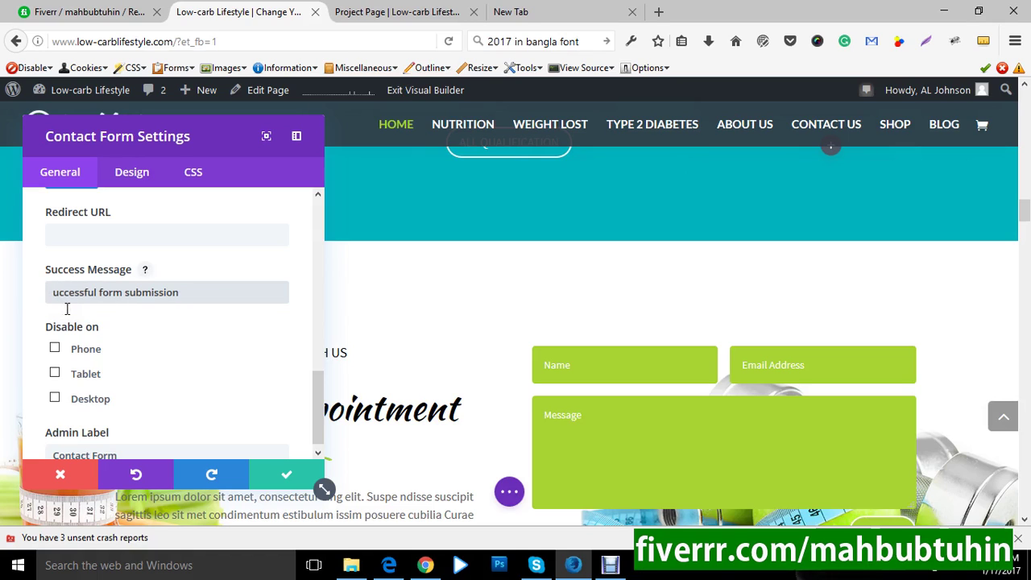
{"action": "type", "text": "s"}
{"action": "left_click", "coordinate": [203, 293]}
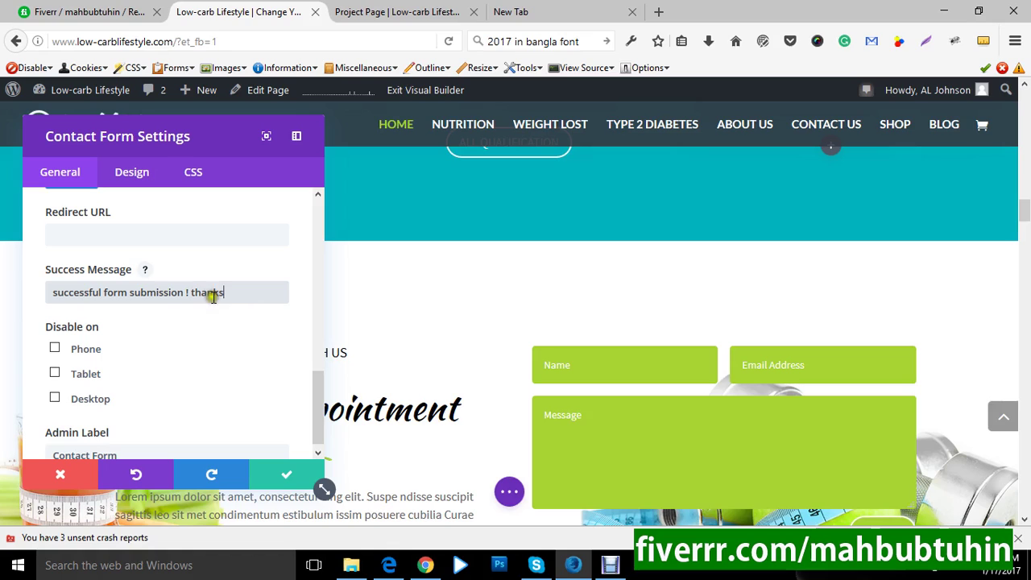
Remove the "! thanks" ending so the success message reads "successful form submission".
{"action": "double_click", "coordinate": [206, 293]}
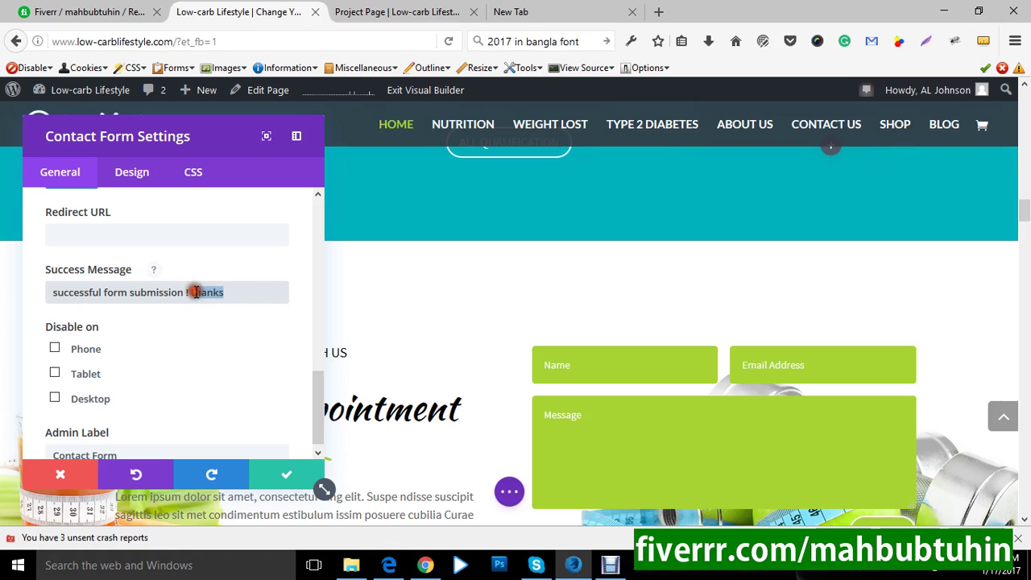
{"action": "type", "text": "t"}
{"action": "left_click", "coordinate": [267, 295]}
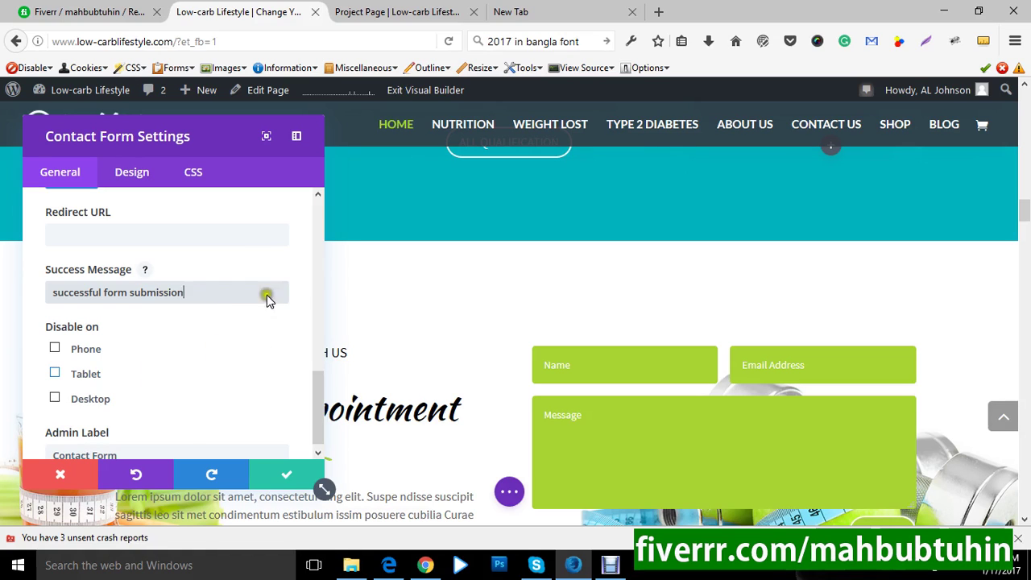
Apply the contact form settings and save the page.
{"action": "left_click", "coordinate": [287, 476]}
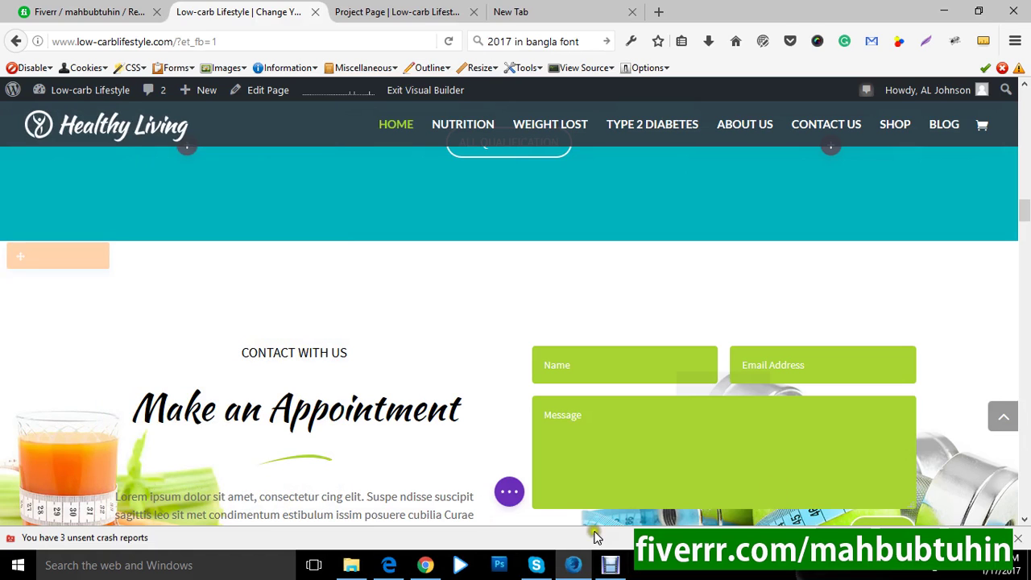
{"action": "left_click", "coordinate": [510, 493]}
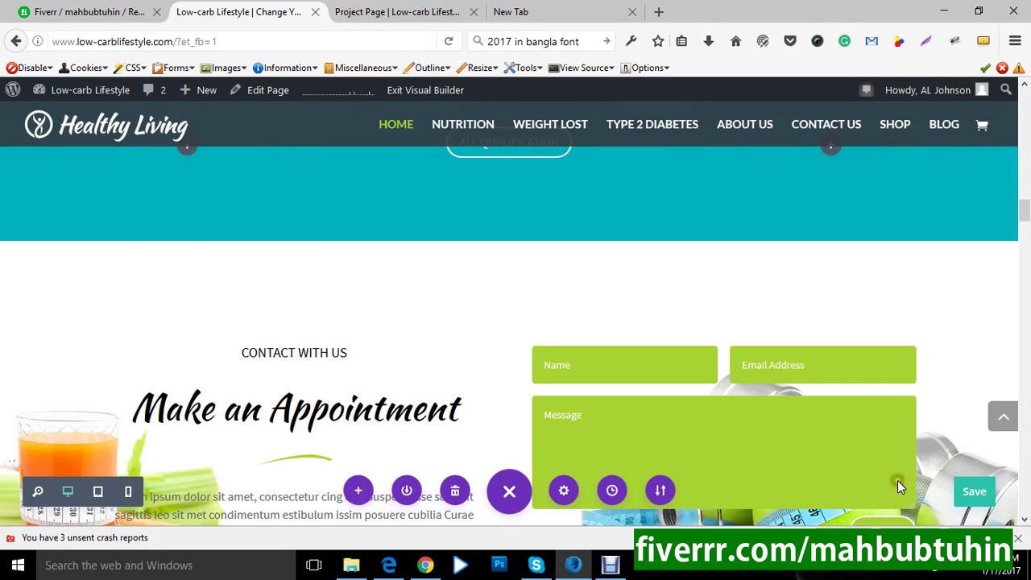
{"action": "left_click", "coordinate": [991, 502]}
In the pricing table, delete the last digit of the Basic plan's price and re-enter it as 49.99.
{"action": "scroll", "coordinate": [520, 384], "scroll_direction": "down", "scroll_amount": 3}
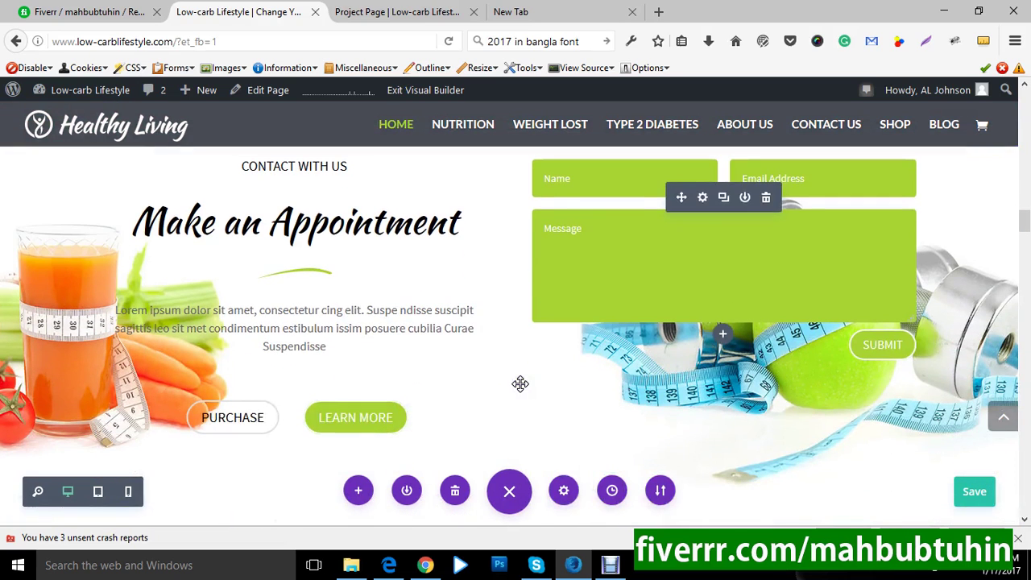
{"action": "scroll", "coordinate": [460, 376], "scroll_direction": "down", "scroll_amount": 3}
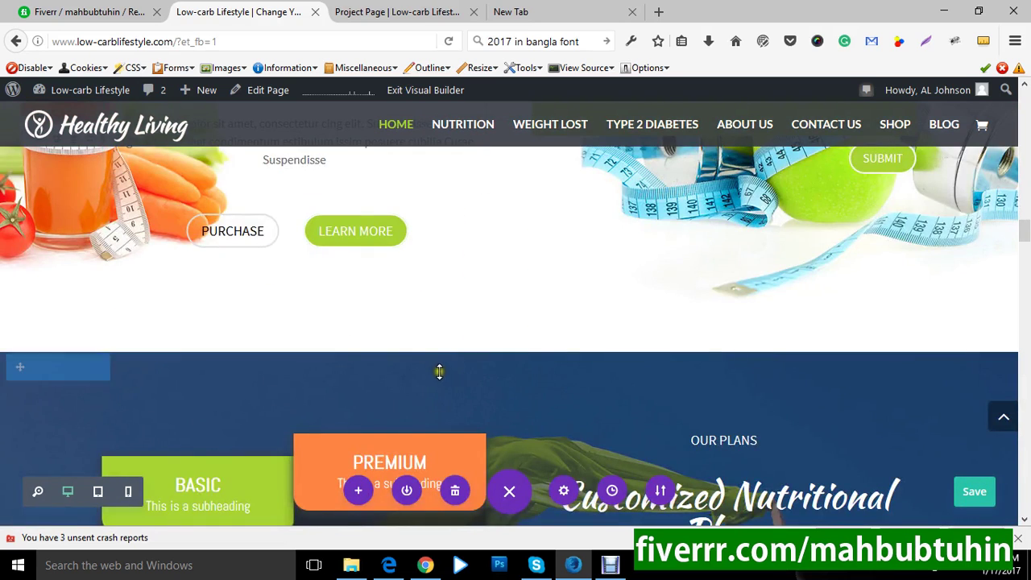
{"action": "scroll", "coordinate": [419, 375], "scroll_direction": "down", "scroll_amount": 3}
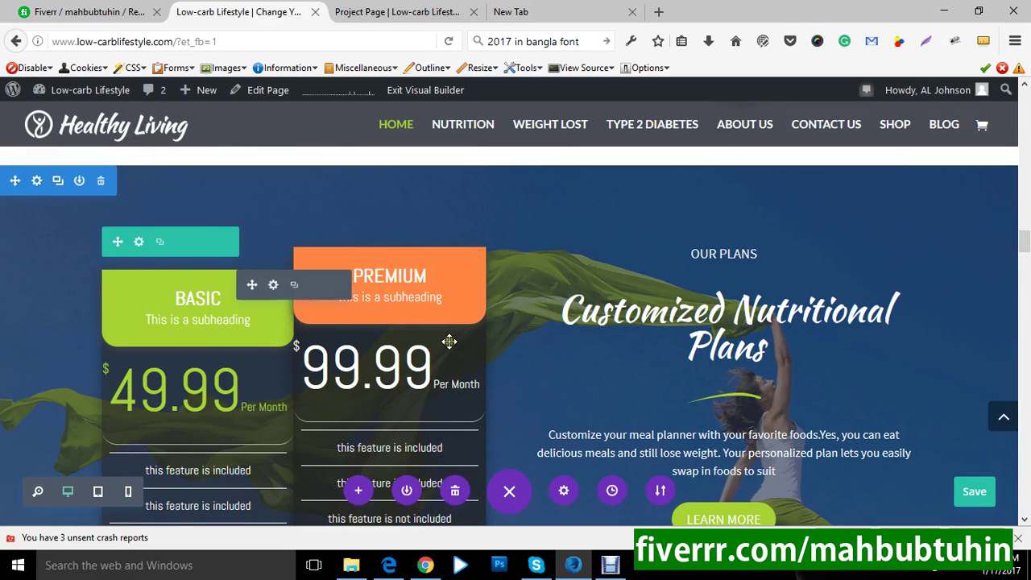
{"action": "scroll", "coordinate": [448, 343], "scroll_direction": "down", "scroll_amount": 3}
{"action": "scroll", "coordinate": [393, 349], "scroll_direction": "up", "scroll_amount": 3}
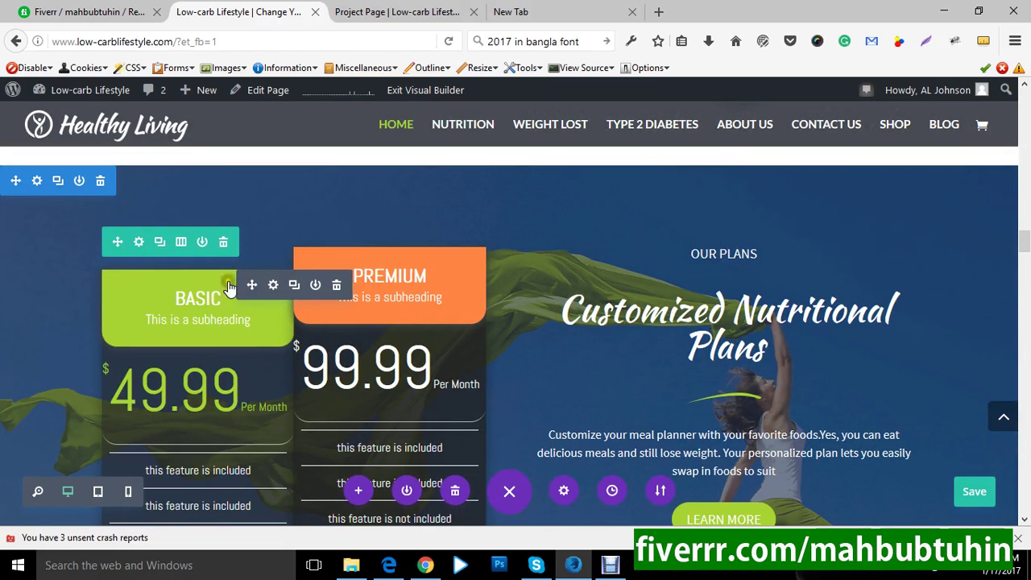
{"action": "left_click_drag", "start_coordinate": [251, 284], "coordinate": [238, 403]}
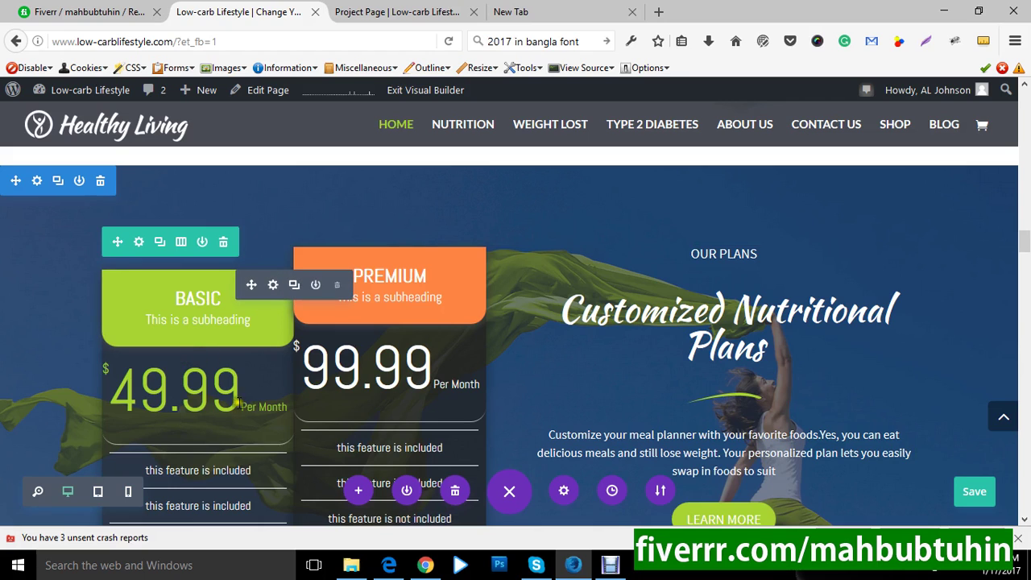
{"action": "left_click", "coordinate": [238, 394]}
{"action": "key", "text": "BackSpace"}
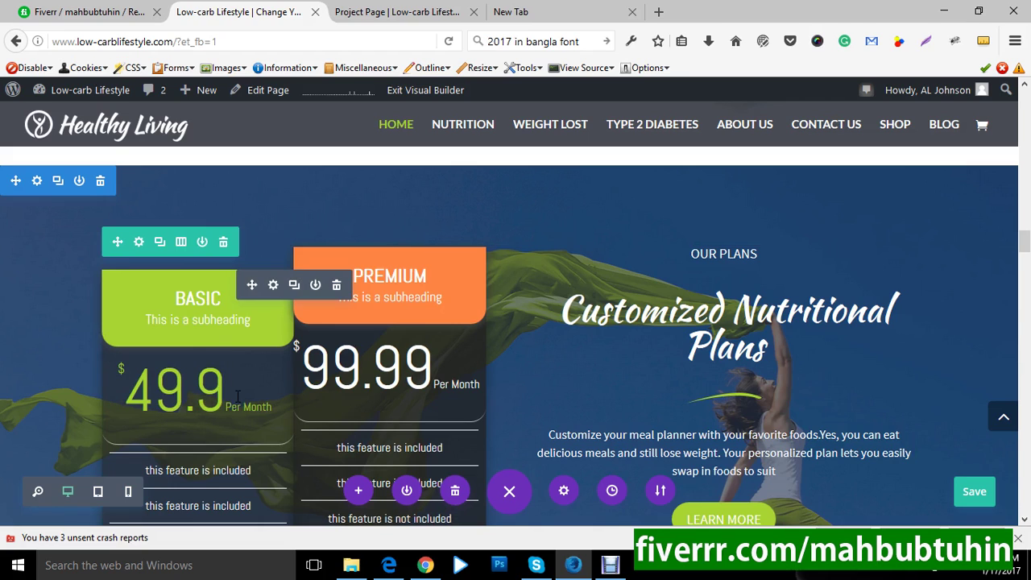
{"action": "type", "text": "9"}
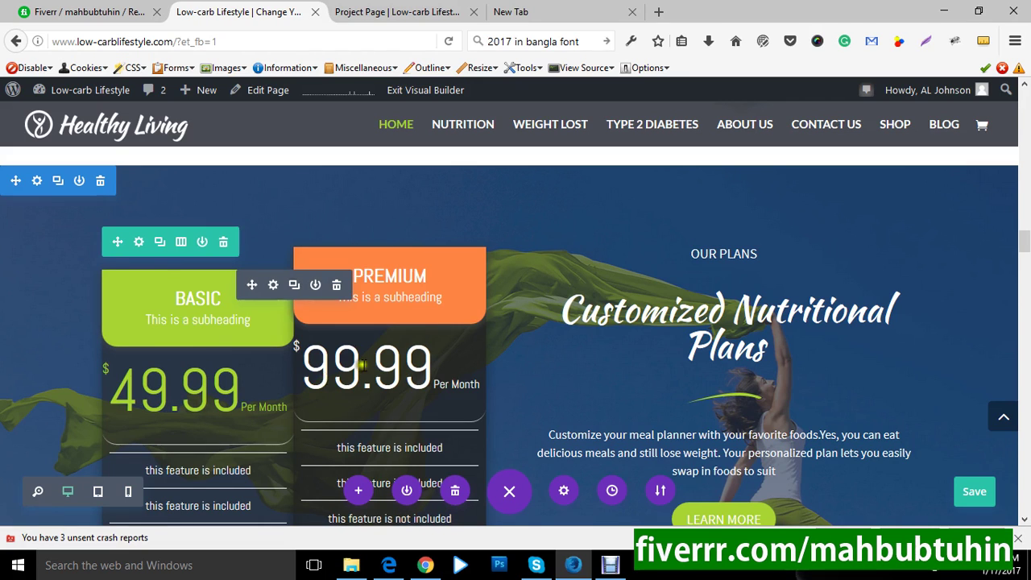
Set the Premium plan's price to 100.99.
{"action": "key", "text": "BackSpace"}
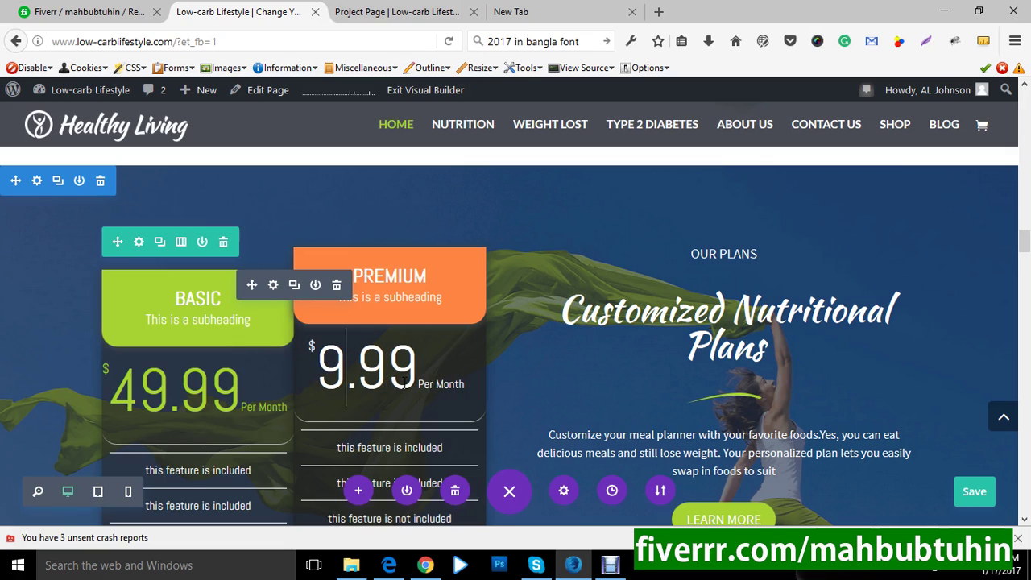
{"action": "key", "text": "BackSpace"}
{"action": "type", "text": "100"}
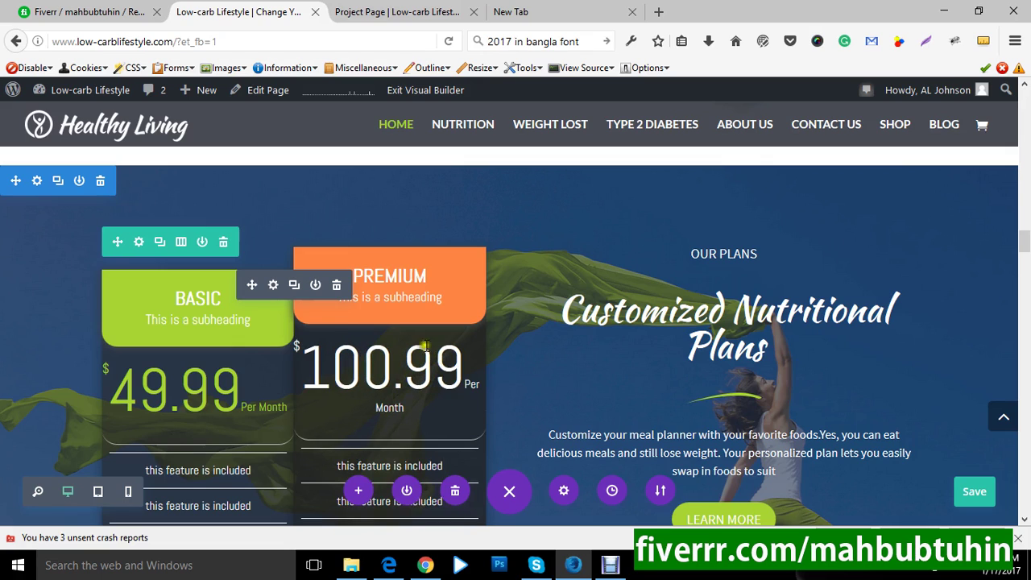
{"action": "left_click", "coordinate": [416, 276]}
Append "add text" to the Basic plan's first feature and open the Premium plan's feature list for editing.
{"action": "scroll", "coordinate": [250, 415], "scroll_direction": "down", "scroll_amount": 3}
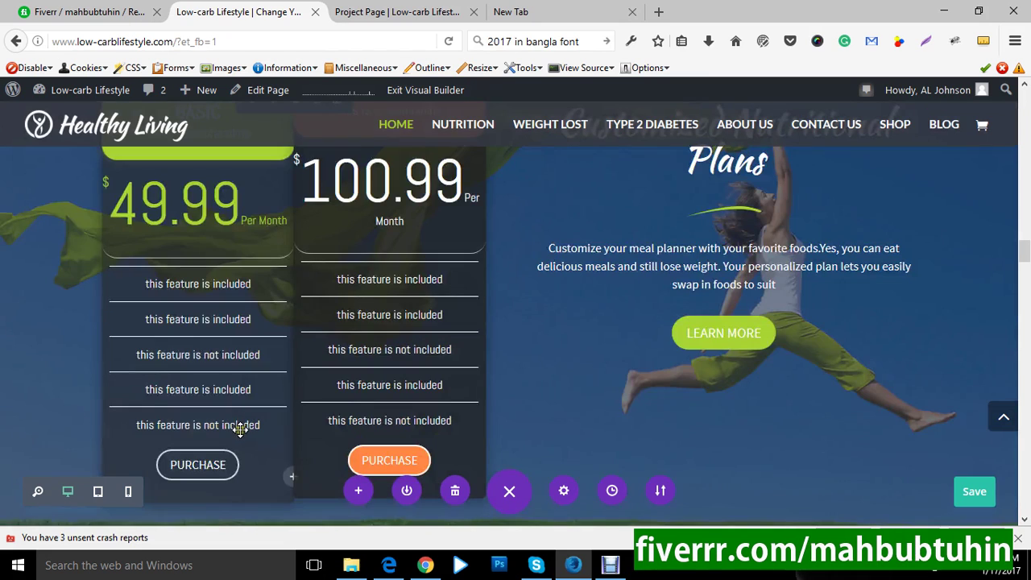
{"action": "left_click", "coordinate": [196, 282]}
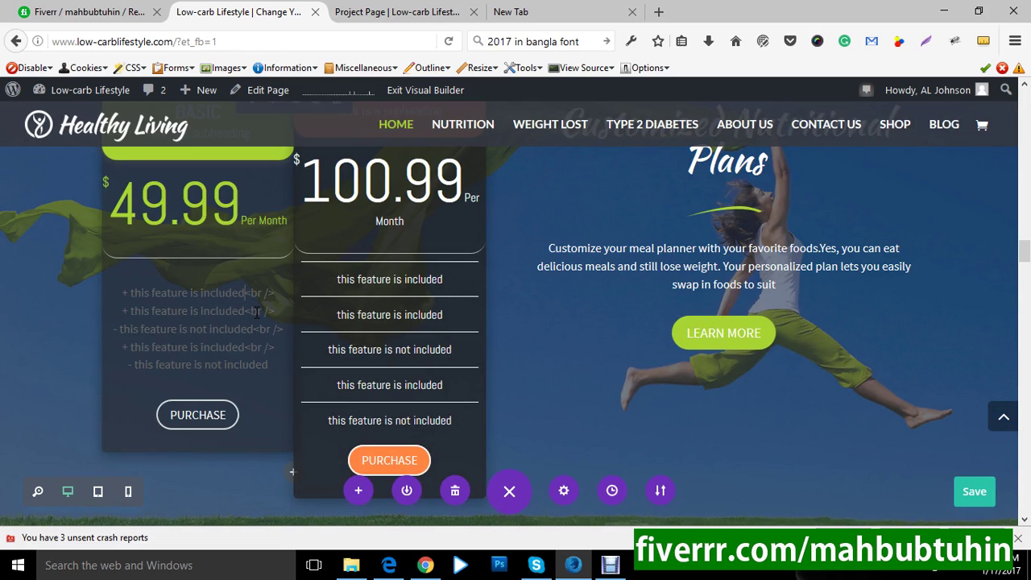
{"action": "type", "text": "add te"}
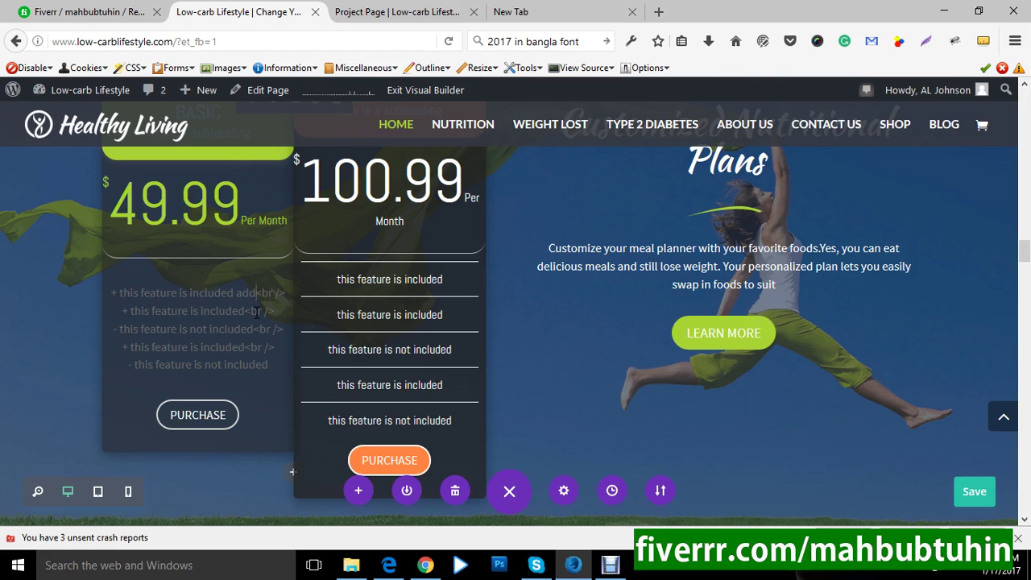
{"action": "type", "text": "xt"}
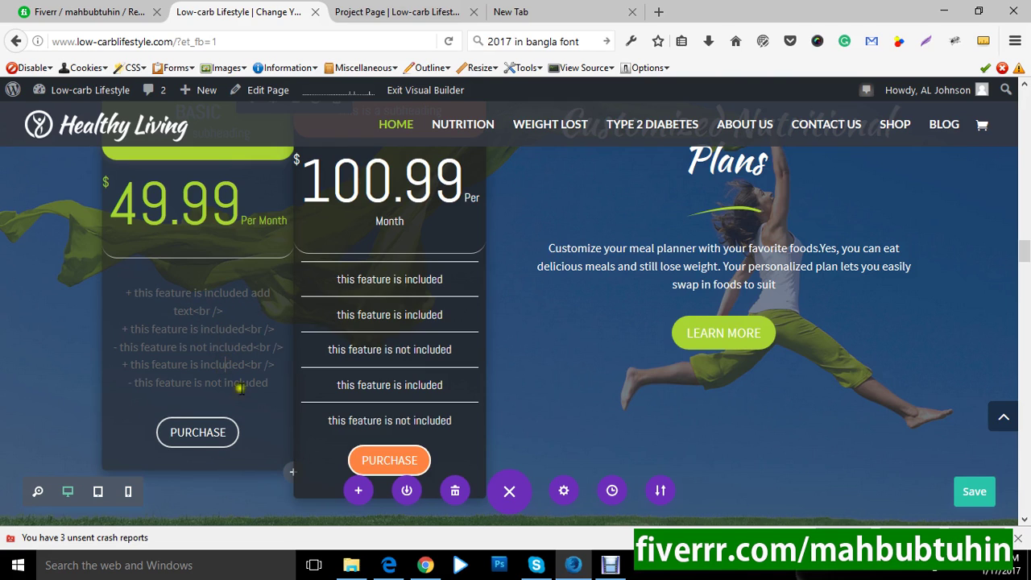
{"action": "left_click", "coordinate": [449, 279]}
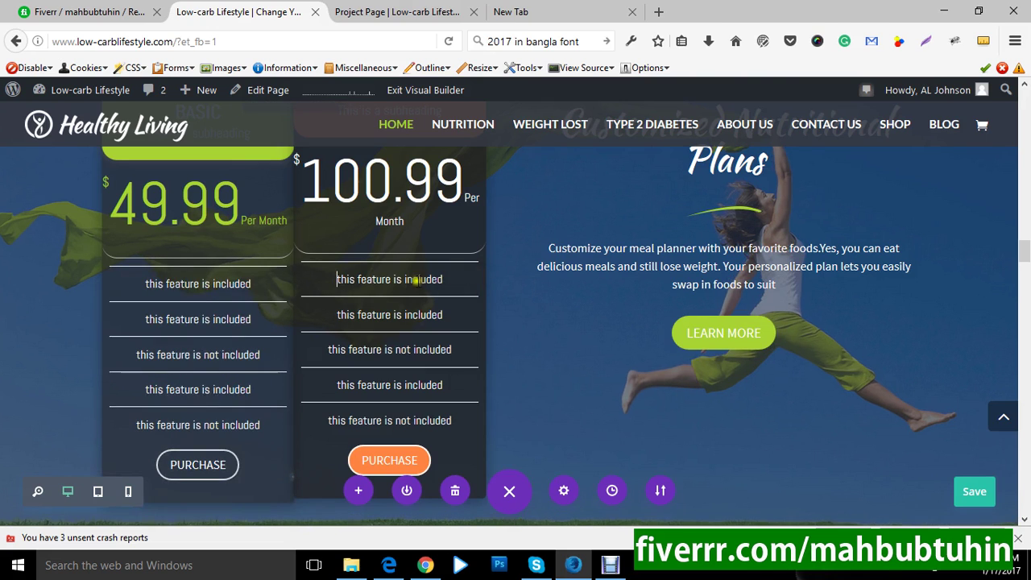
{"action": "type", "text": "add text"}
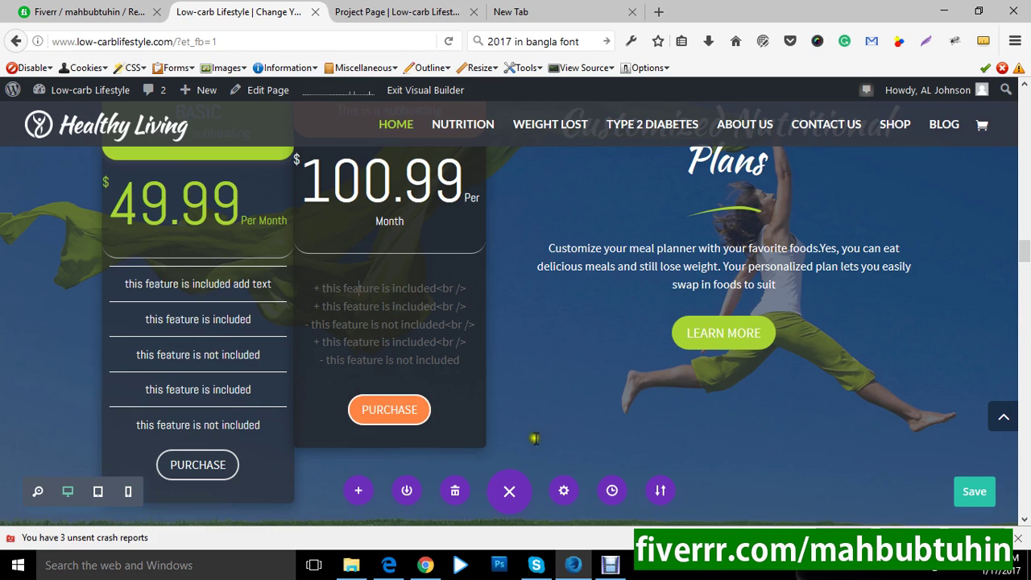
Exit the Visual Builder and discard the unsaved pricing table changes.
{"action": "left_click", "coordinate": [509, 493]}
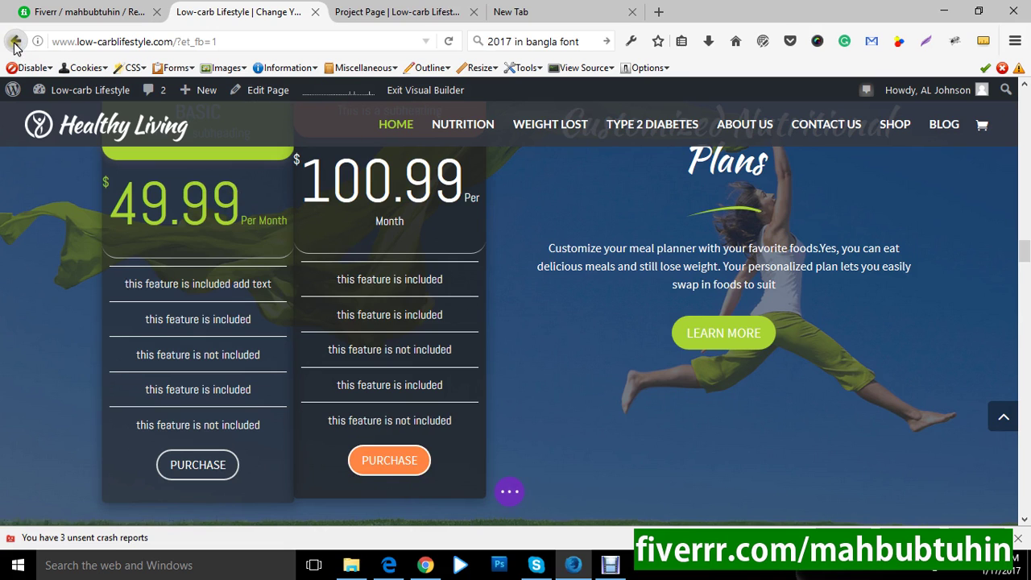
{"action": "left_click", "coordinate": [394, 94]}
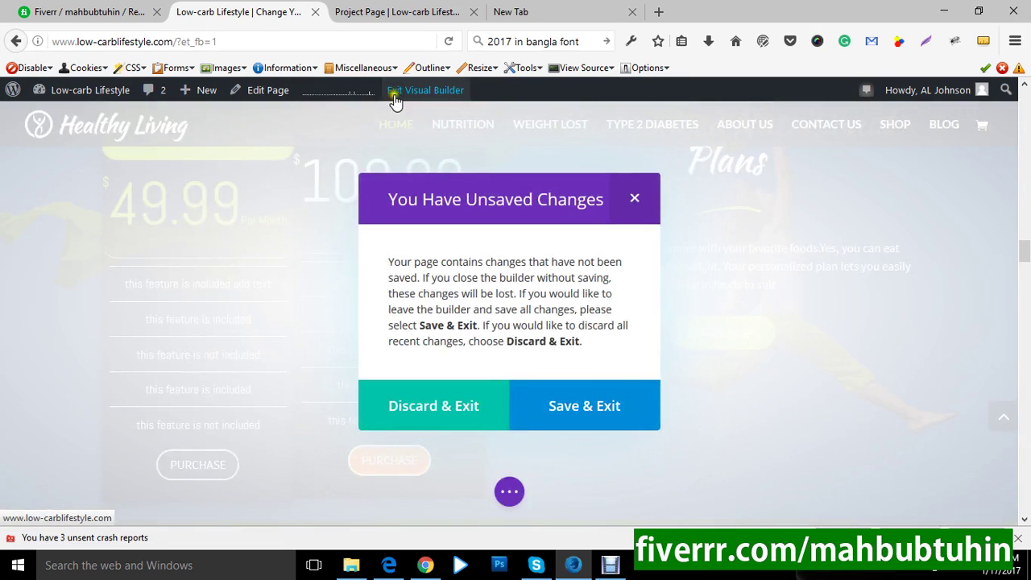
{"action": "left_click", "coordinate": [459, 415]}
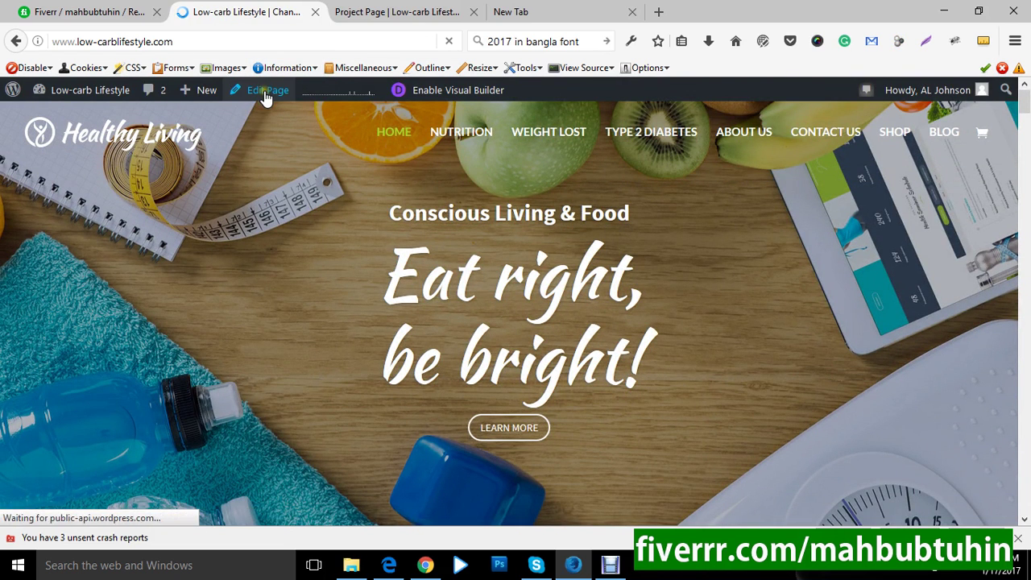
Open the home page for editing in a new browser tab and look over its Divi Builder layout.
{"action": "middle_click", "coordinate": [263, 90]}
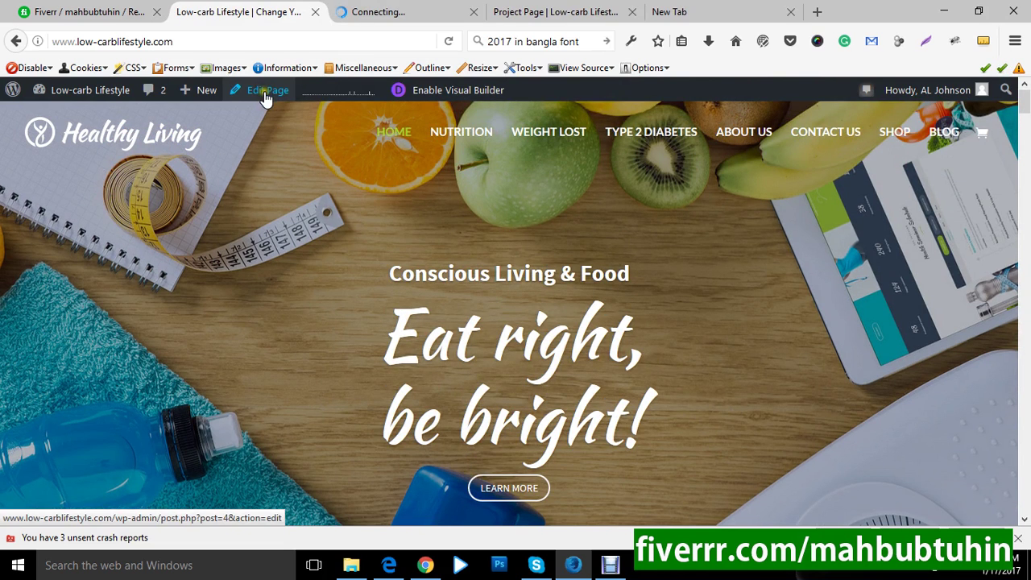
{"action": "left_click", "coordinate": [411, 11]}
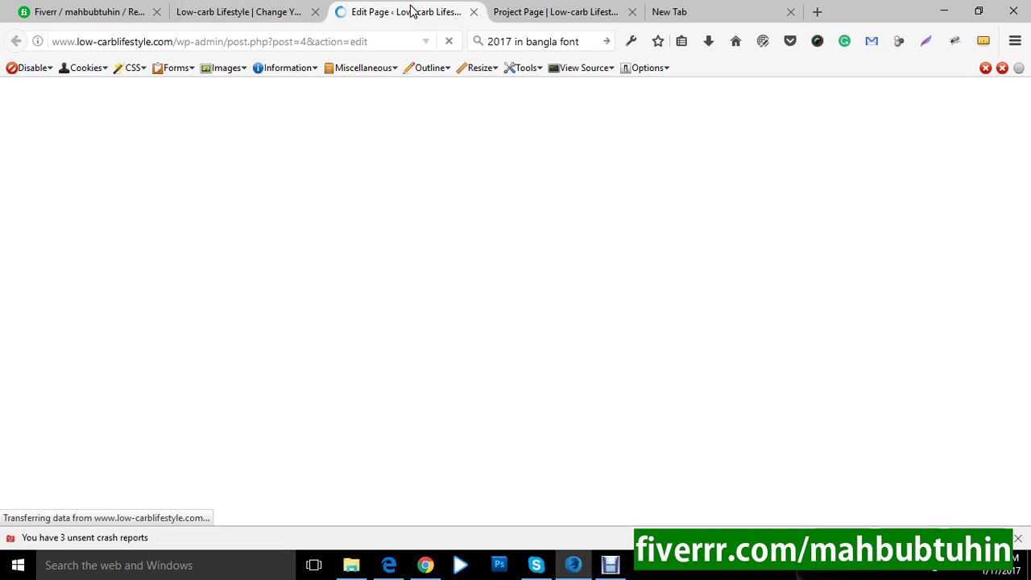
{"action": "left_click", "coordinate": [278, 14]}
{"action": "left_click", "coordinate": [395, 12]}
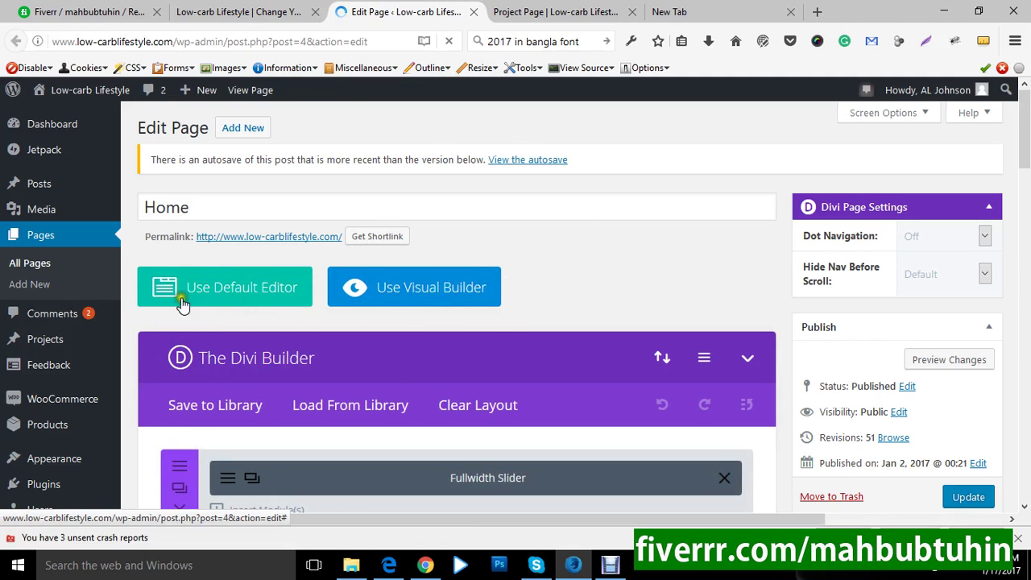
{"action": "scroll", "coordinate": [426, 352], "scroll_direction": "down", "scroll_amount": 3}
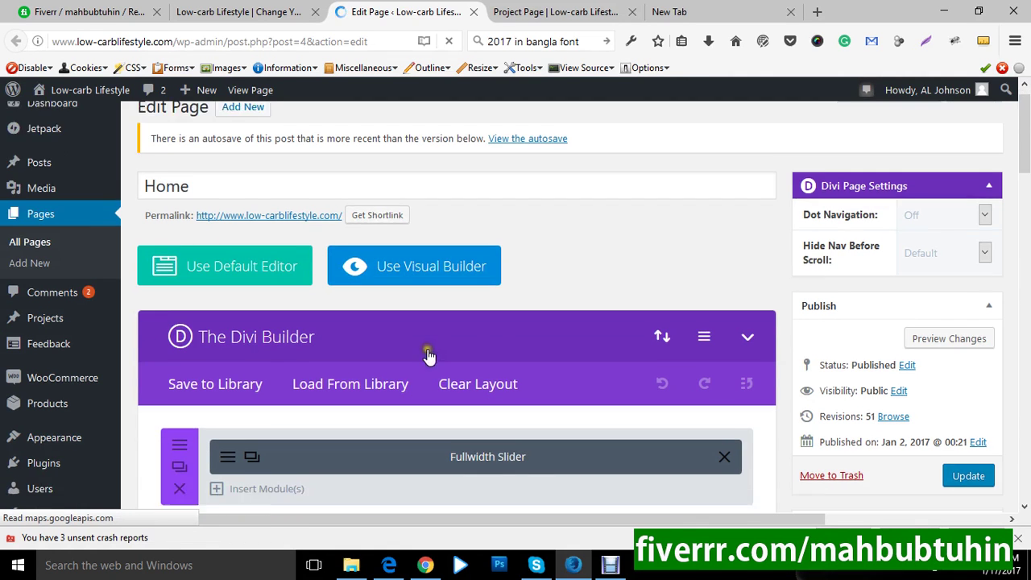
{"action": "scroll", "coordinate": [419, 347], "scroll_direction": "up", "scroll_amount": 3}
{"action": "scroll", "coordinate": [467, 354], "scroll_direction": "down", "scroll_amount": 3}
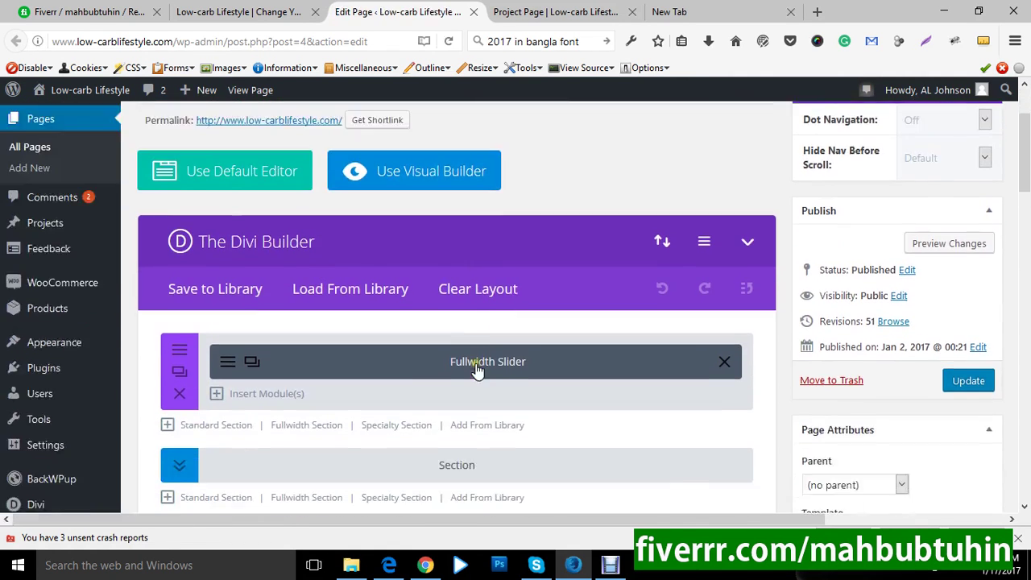
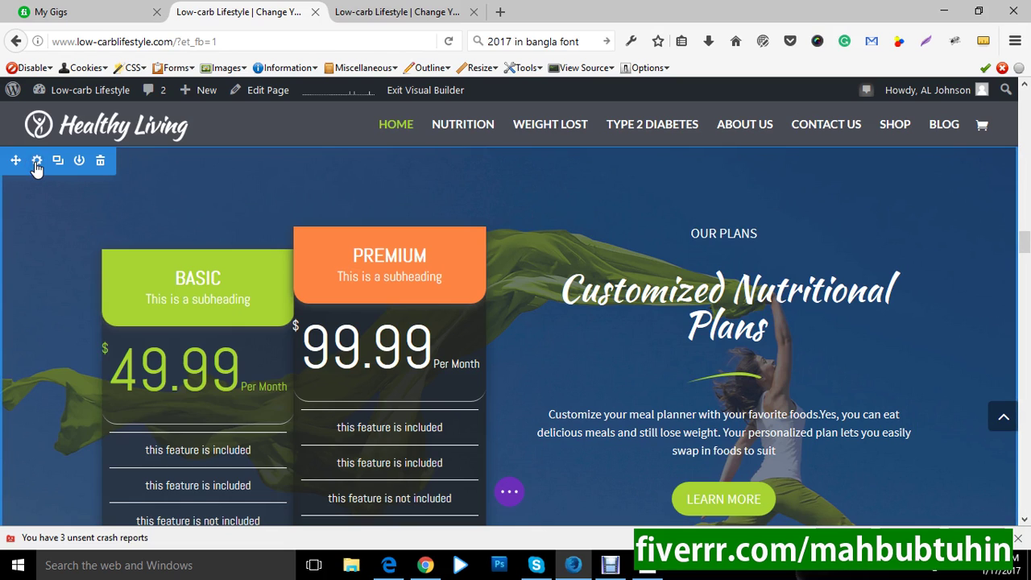
Clear the pricing section's background image URL, restore it, and close the section settings without applying them.
{"action": "left_click", "coordinate": [36, 161]}
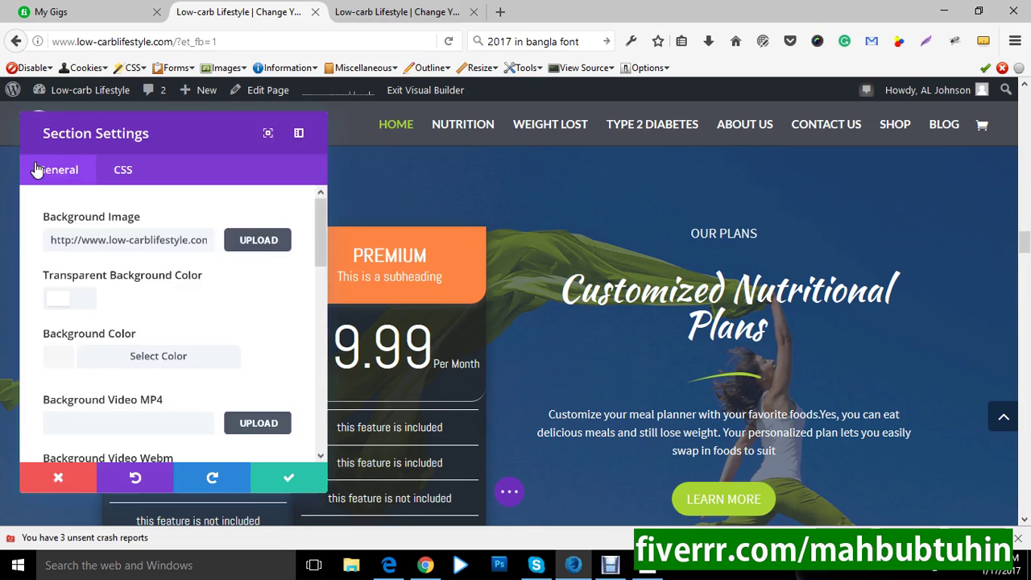
{"action": "left_click", "coordinate": [164, 241]}
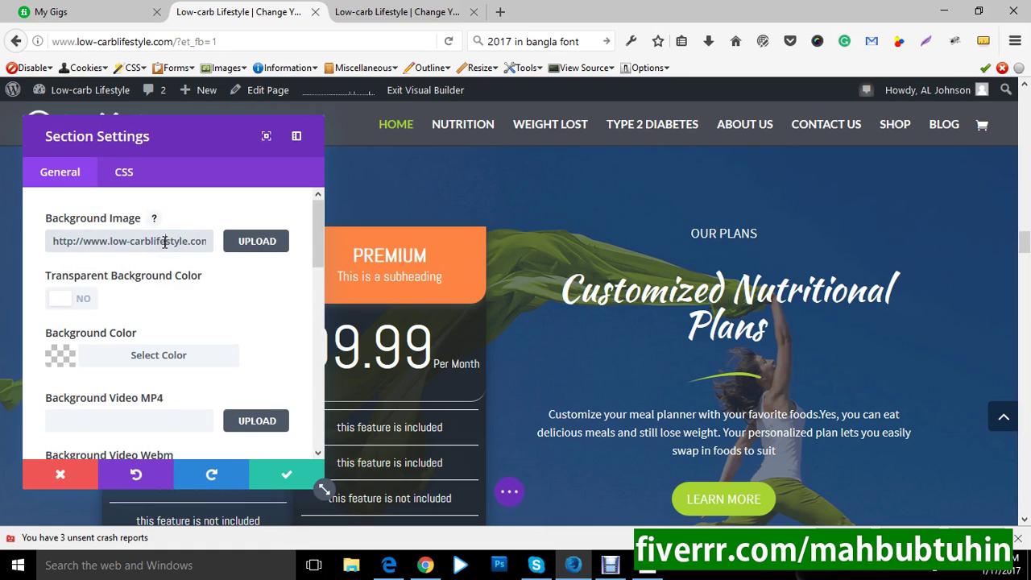
{"action": "key", "text": "ctrl+a"}
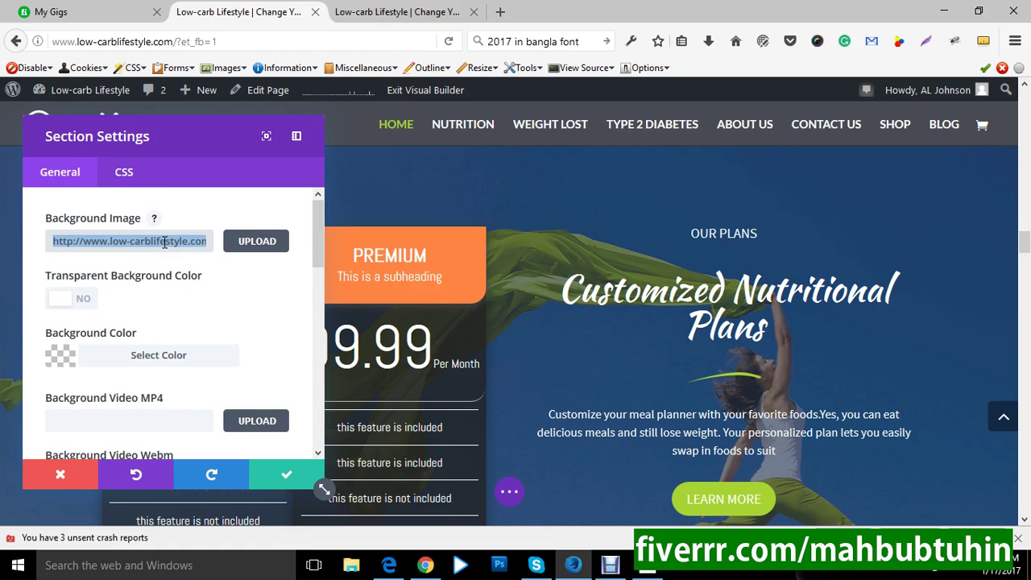
{"action": "key", "text": "BackSpace"}
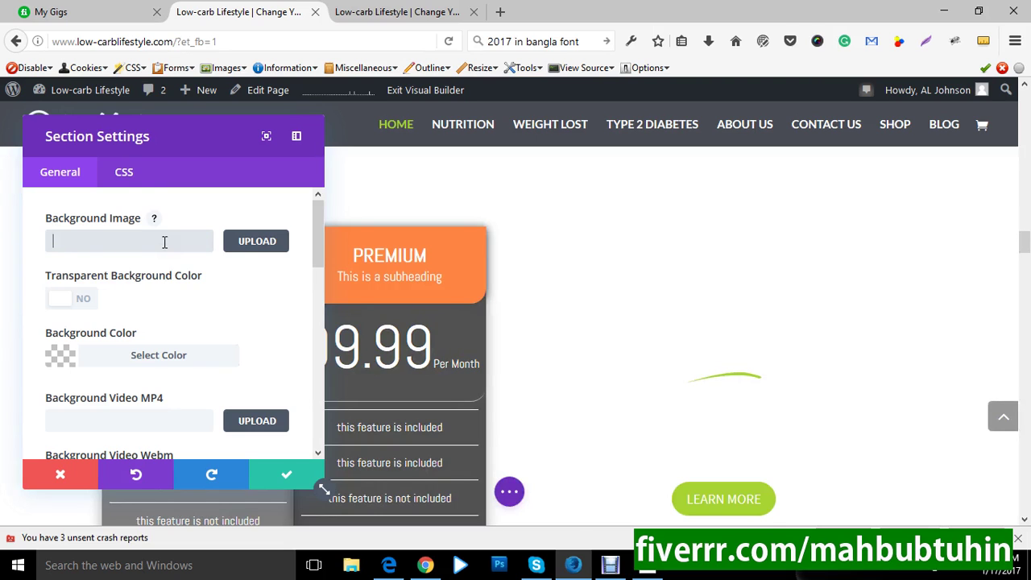
{"action": "key", "text": "ctrl+v"}
{"action": "left_click", "coordinate": [165, 241]}
{"action": "type", "text": "-i"}
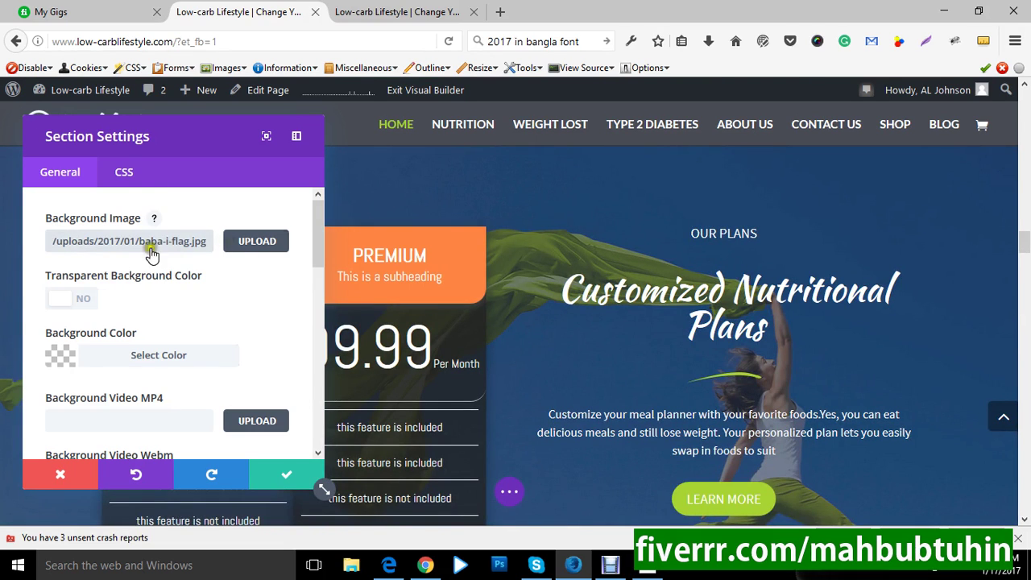
{"action": "left_click", "coordinate": [63, 477]}
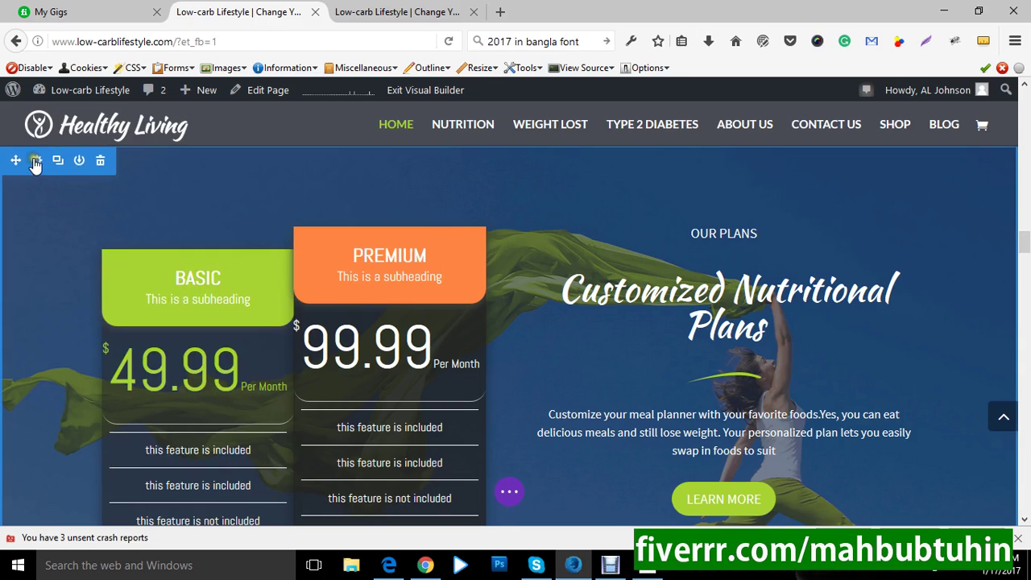
Browse the media library for the pricing section's background image, select about-my-life3.jpg, and close the library without using it.
{"action": "left_click", "coordinate": [36, 162]}
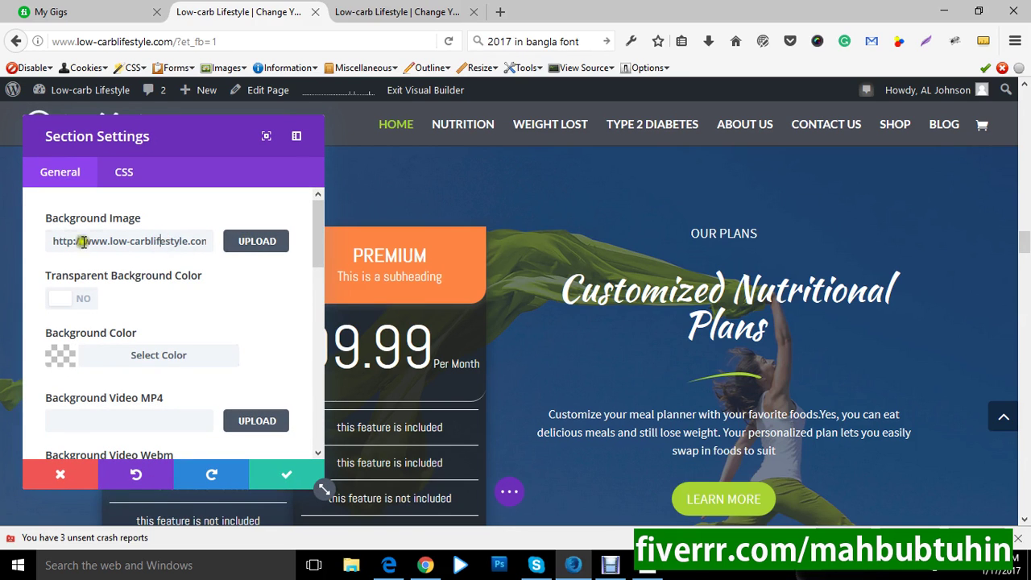
{"action": "left_click", "coordinate": [57, 240]}
{"action": "triple_click", "coordinate": [197, 241]}
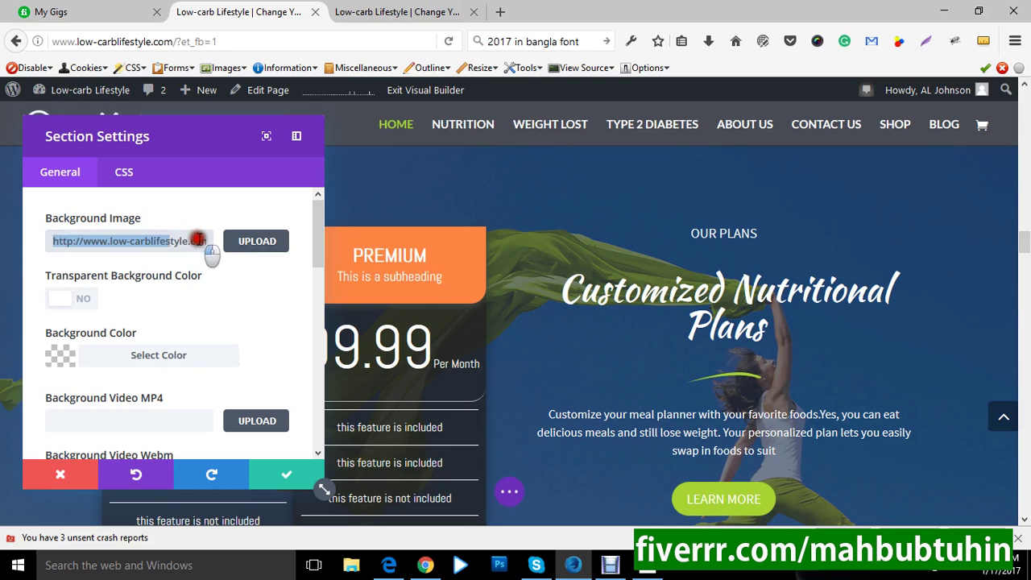
{"action": "left_click", "coordinate": [254, 242]}
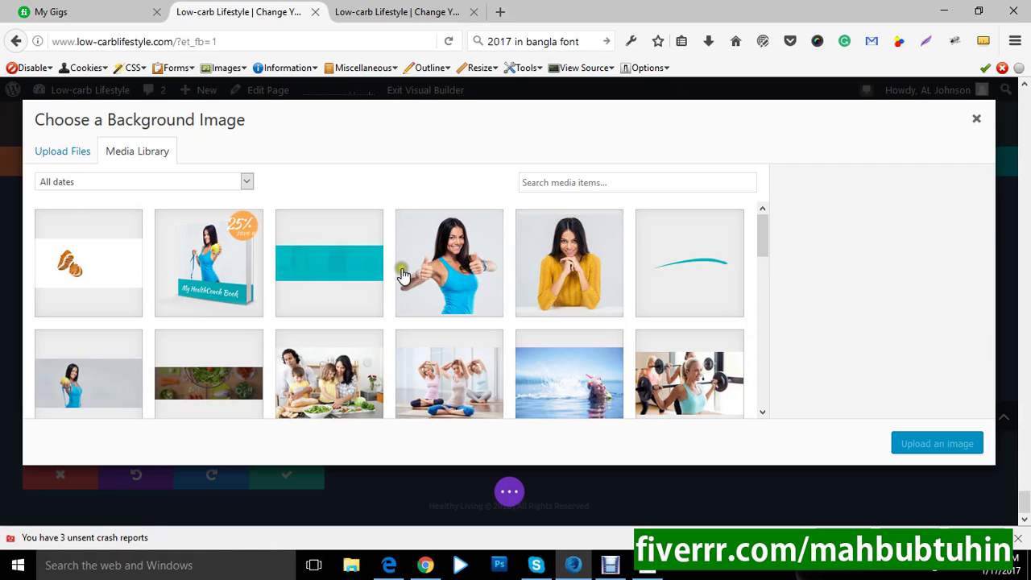
{"action": "left_click", "coordinate": [435, 276]}
{"action": "left_click", "coordinate": [355, 283]}
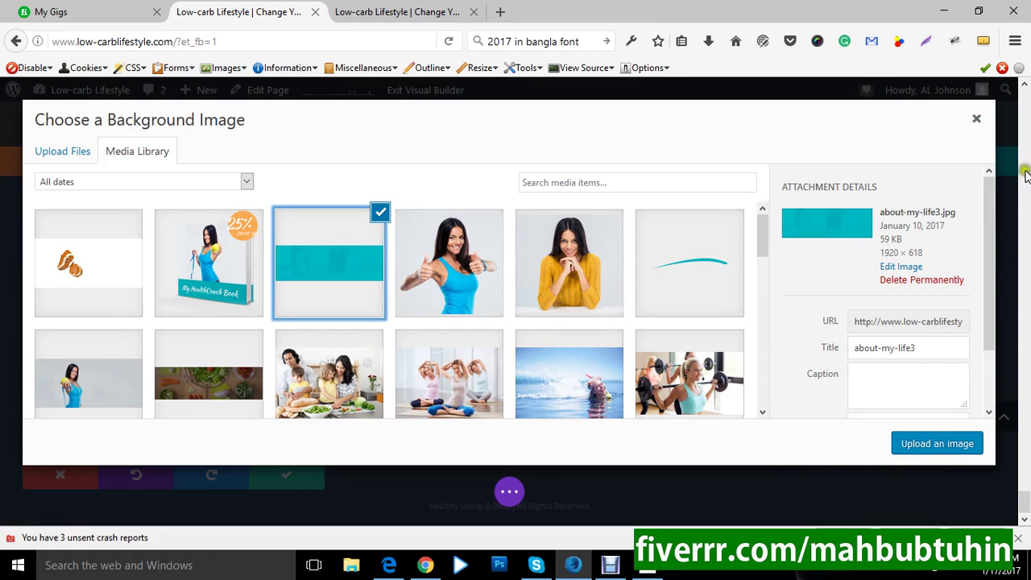
{"action": "left_click", "coordinate": [976, 119]}
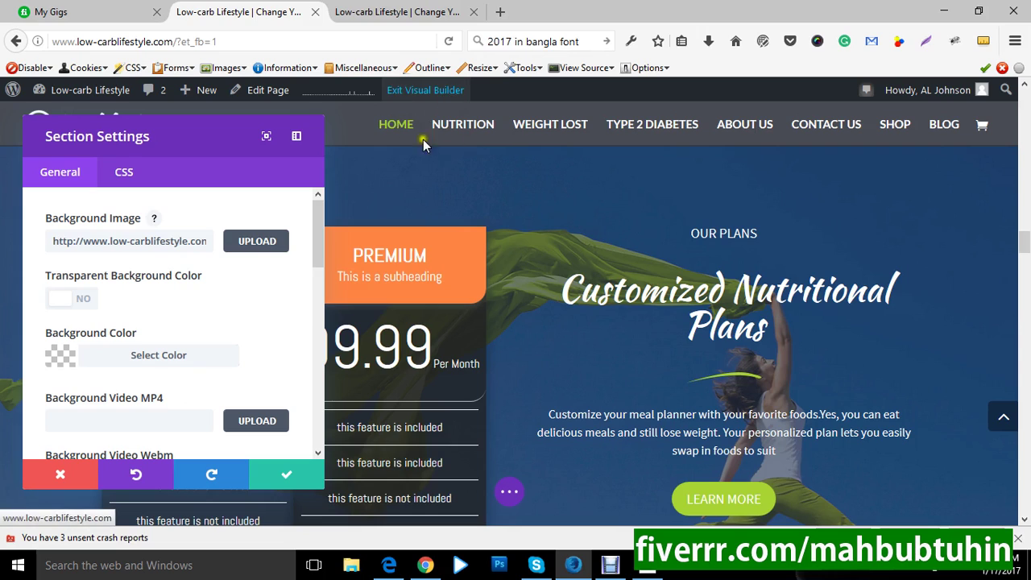
Apply the pricing section's settings and save the page.
{"action": "left_click", "coordinate": [303, 482]}
{"action": "scroll", "coordinate": [495, 468], "scroll_direction": "down", "scroll_amount": 5}
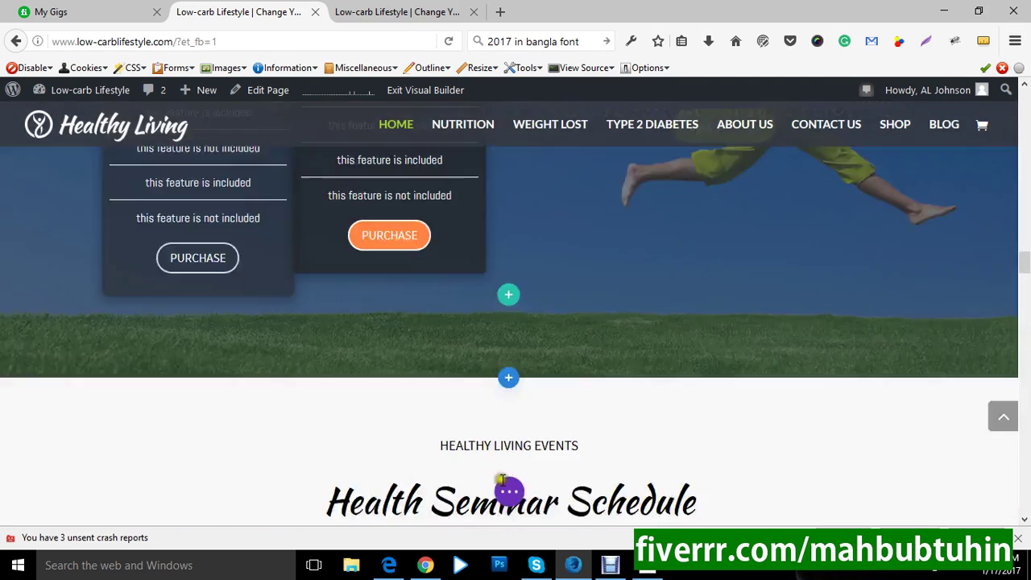
{"action": "left_click", "coordinate": [509, 492]}
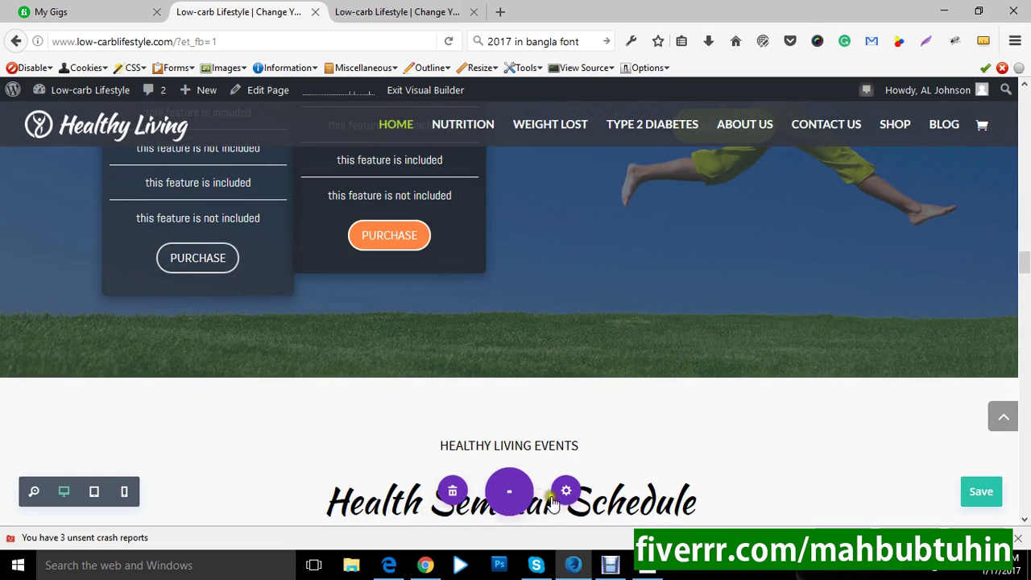
{"action": "left_click", "coordinate": [975, 494]}
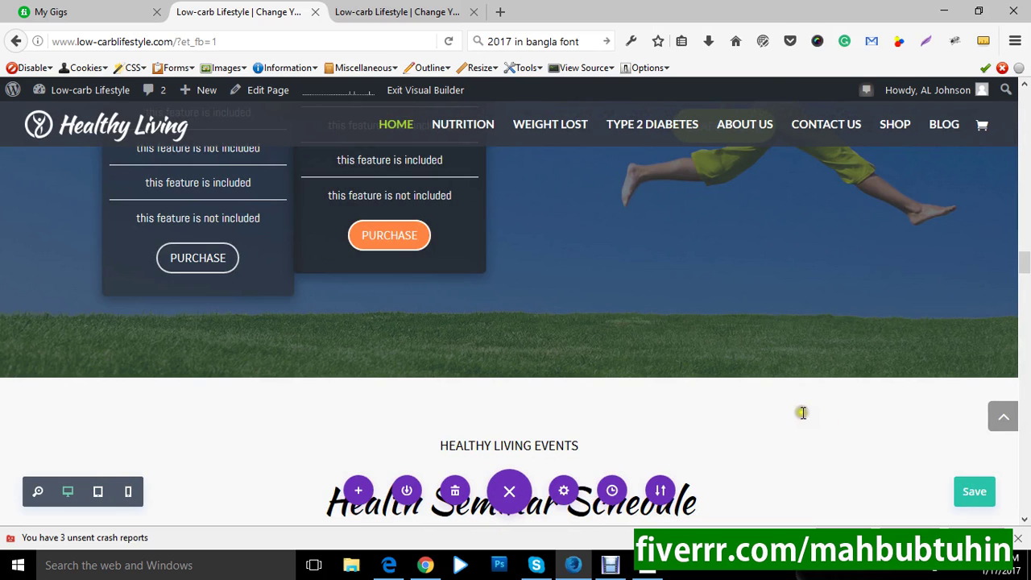
Look over the Health Seminar Schedule, trying its Day 1, Day 2 and Day 3 tabs.
{"action": "scroll", "coordinate": [686, 398], "scroll_direction": "down", "scroll_amount": 5}
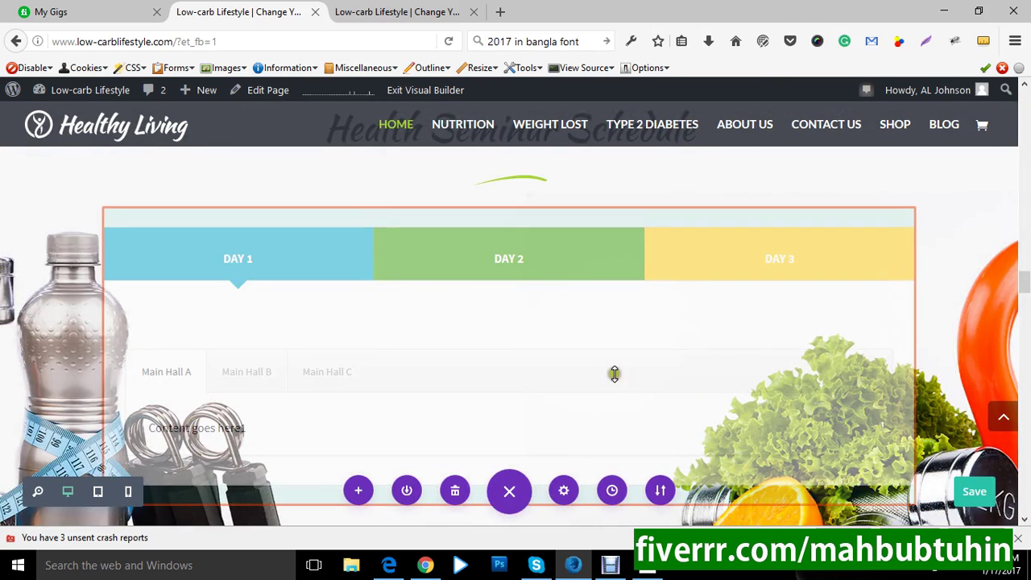
{"action": "left_click", "coordinate": [253, 258]}
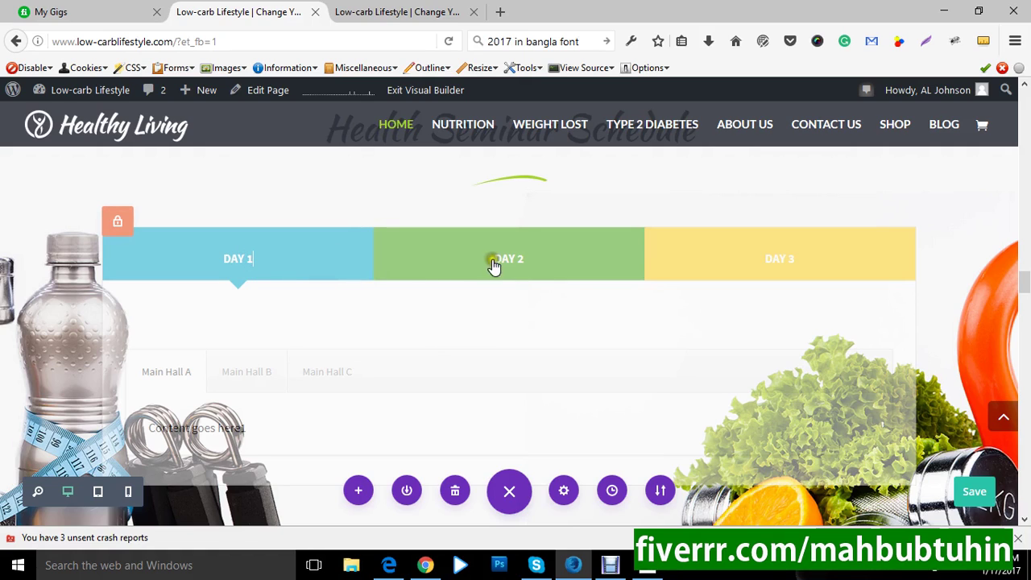
{"action": "left_click", "coordinate": [522, 261]}
{"action": "left_click", "coordinate": [804, 259]}
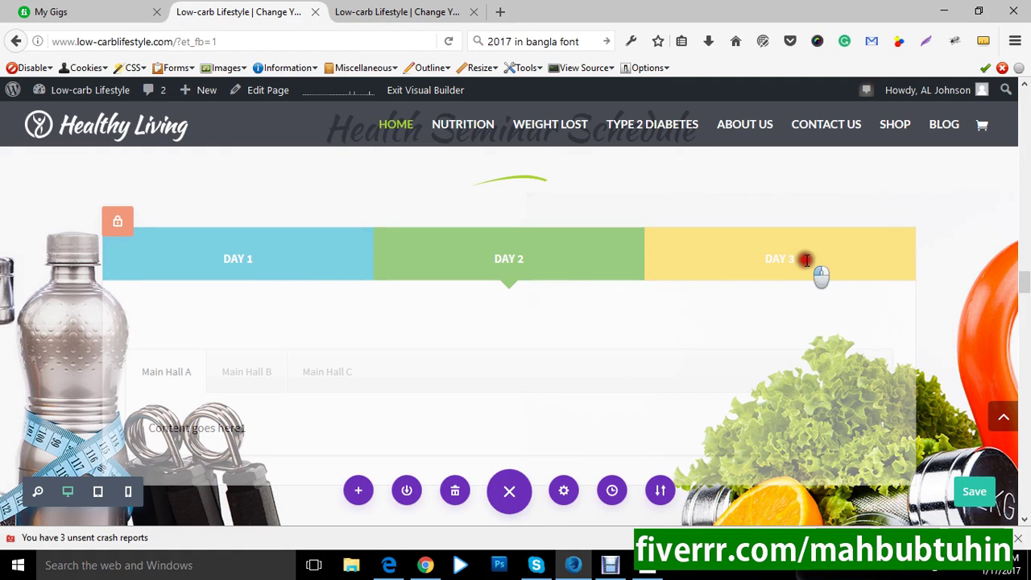
{"action": "left_click", "coordinate": [266, 267]}
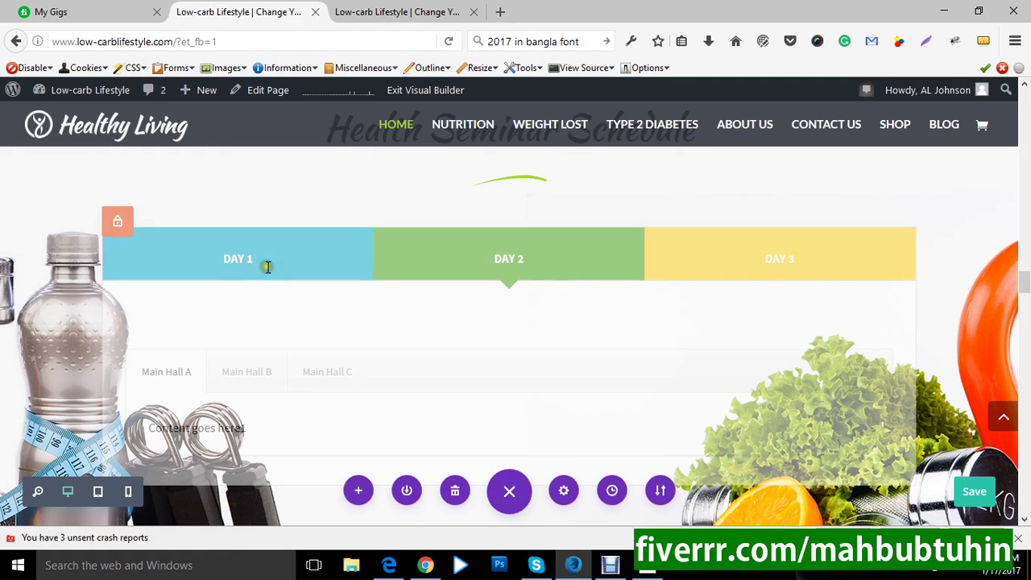
{"action": "scroll", "coordinate": [275, 275], "scroll_direction": "down", "scroll_amount": 3}
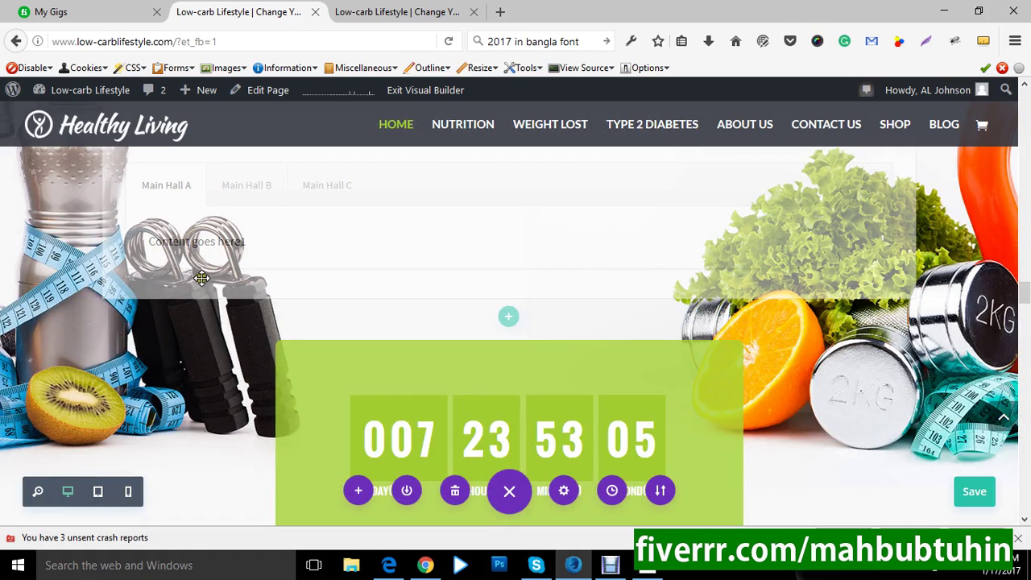
{"action": "scroll", "coordinate": [321, 292], "scroll_direction": "up", "scroll_amount": 3}
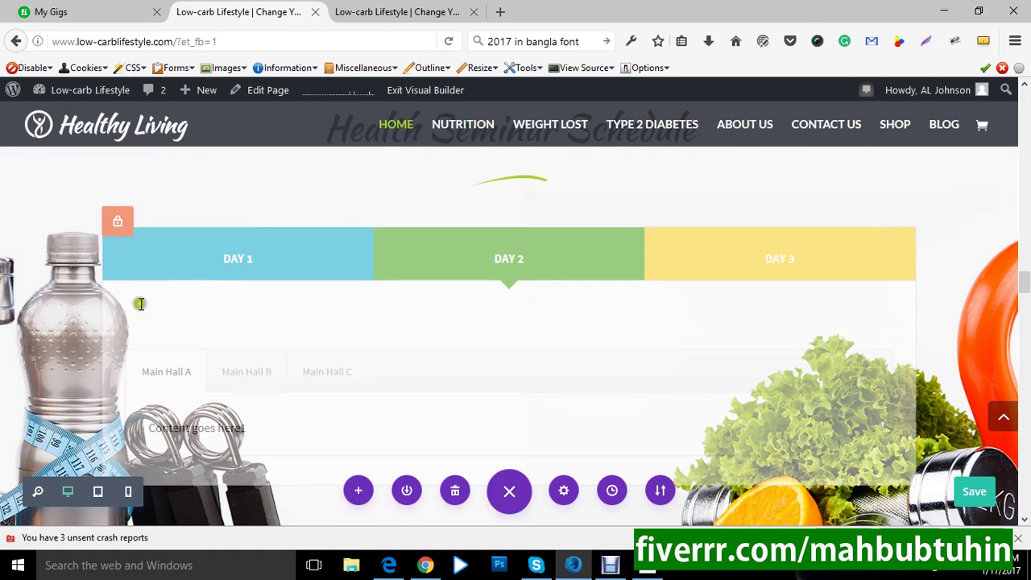
Clear the Health Seminar Schedule section's background image URL and restore it to pitanie.jpg.
{"action": "scroll", "coordinate": [63, 290], "scroll_direction": "down", "scroll_amount": 3}
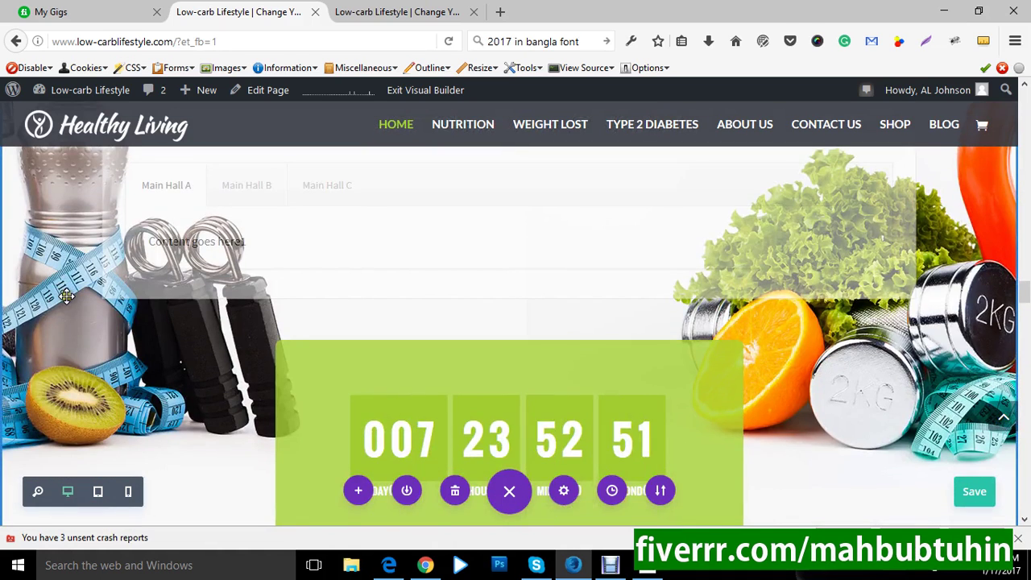
{"action": "scroll", "coordinate": [66, 297], "scroll_direction": "up", "scroll_amount": 3}
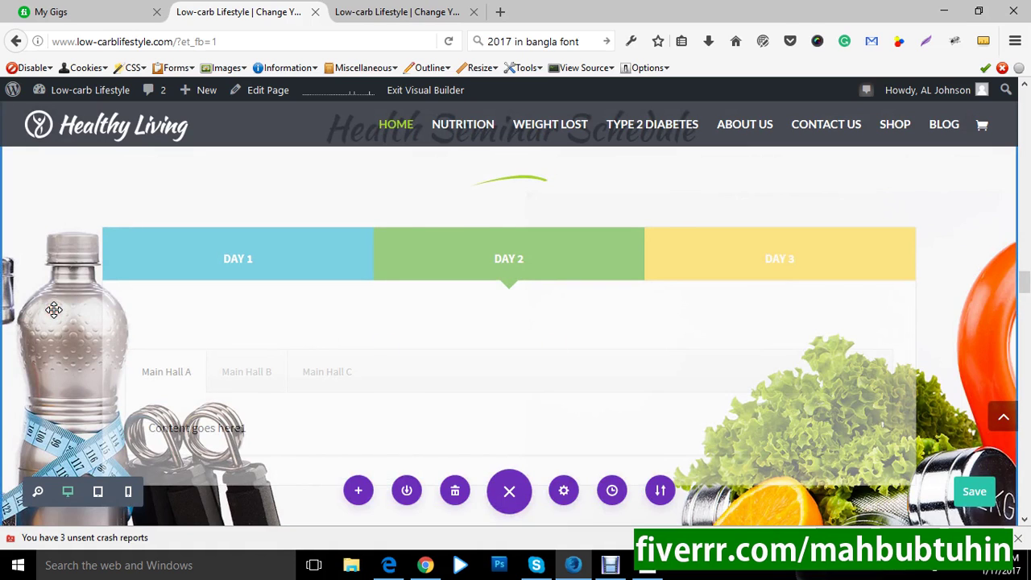
{"action": "scroll", "coordinate": [53, 309], "scroll_direction": "up", "scroll_amount": 3}
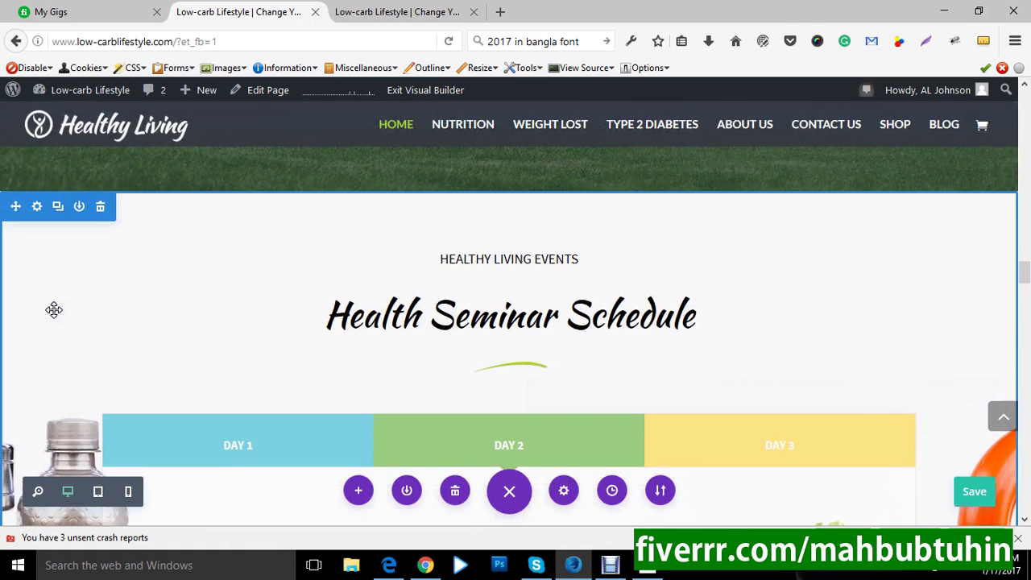
{"action": "left_click", "coordinate": [48, 218]}
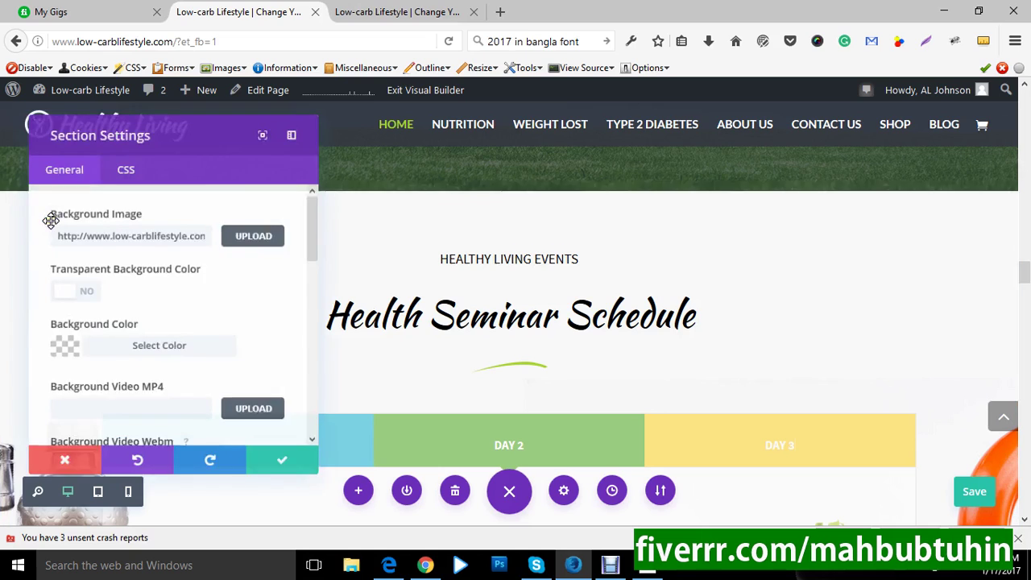
{"action": "left_click", "coordinate": [171, 230]}
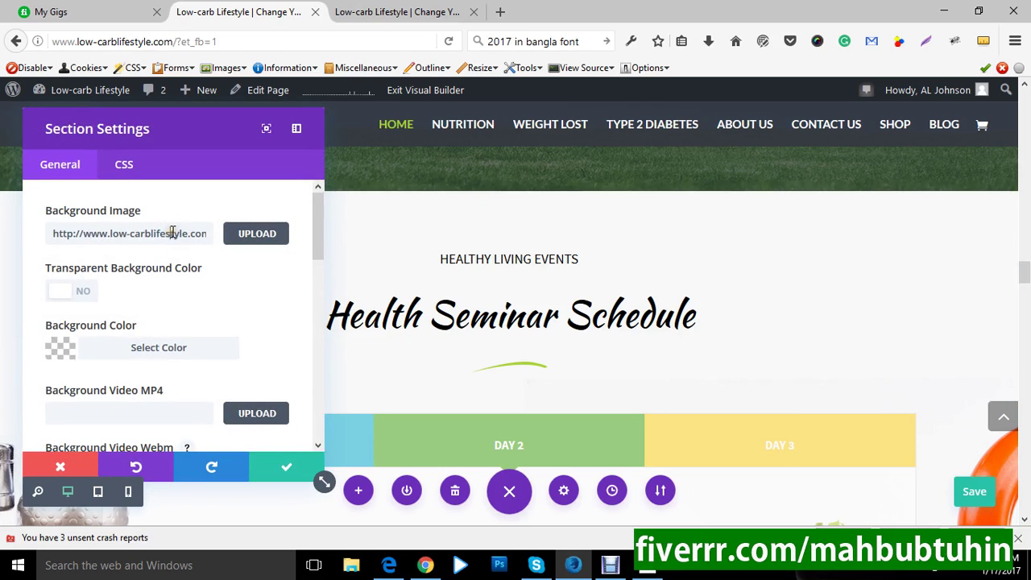
{"action": "key", "text": "ctrl+a"}
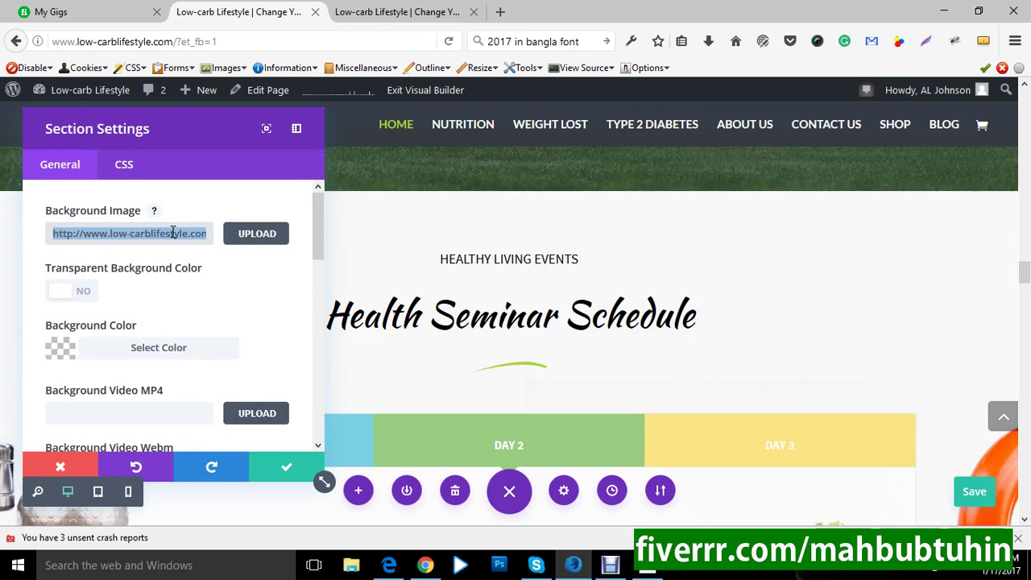
{"action": "key", "text": "BackSpace"}
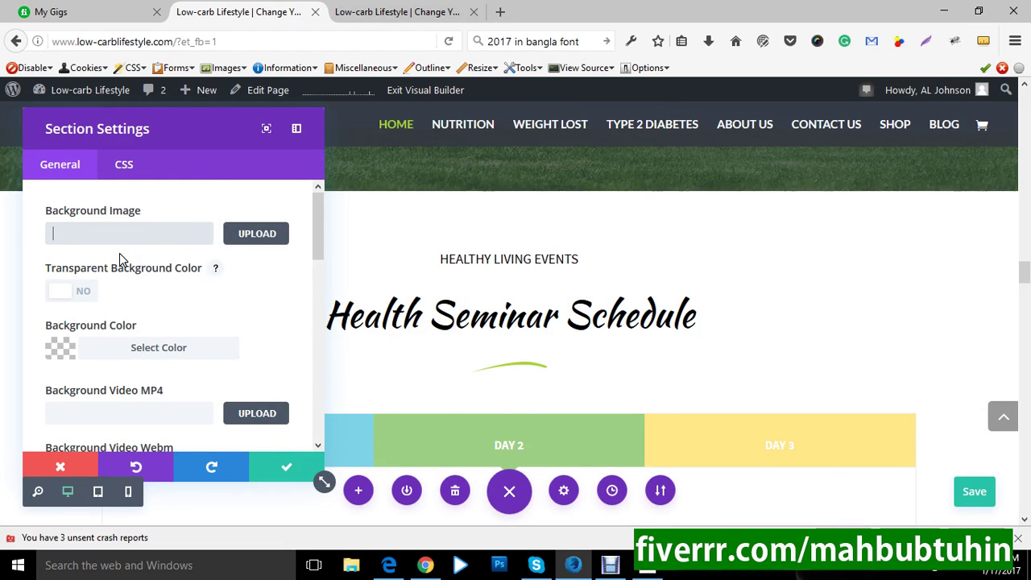
{"action": "key", "text": "ctrl+v"}
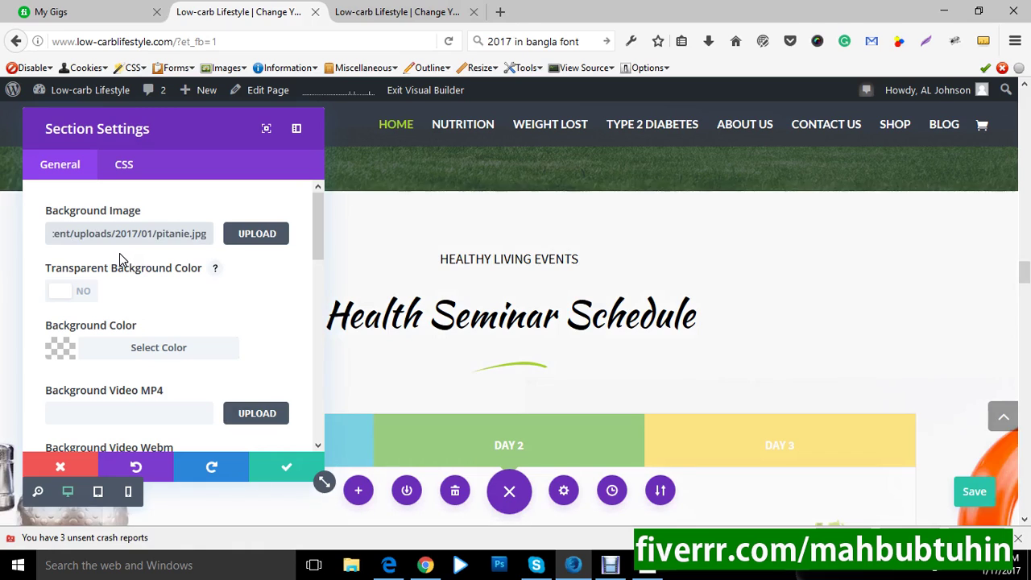
Try to apply the Health Seminar Schedule section's settings with pitanie.jpg as the background image.
{"action": "left_click", "coordinate": [283, 466]}
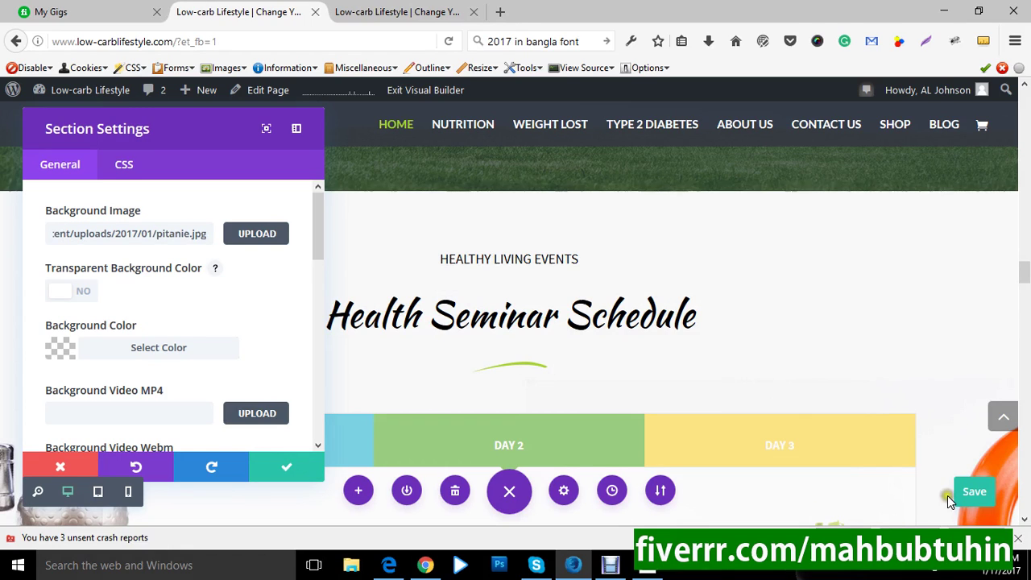
{"action": "left_click", "coordinate": [260, 465]}
{"action": "left_click", "coordinate": [286, 469]}
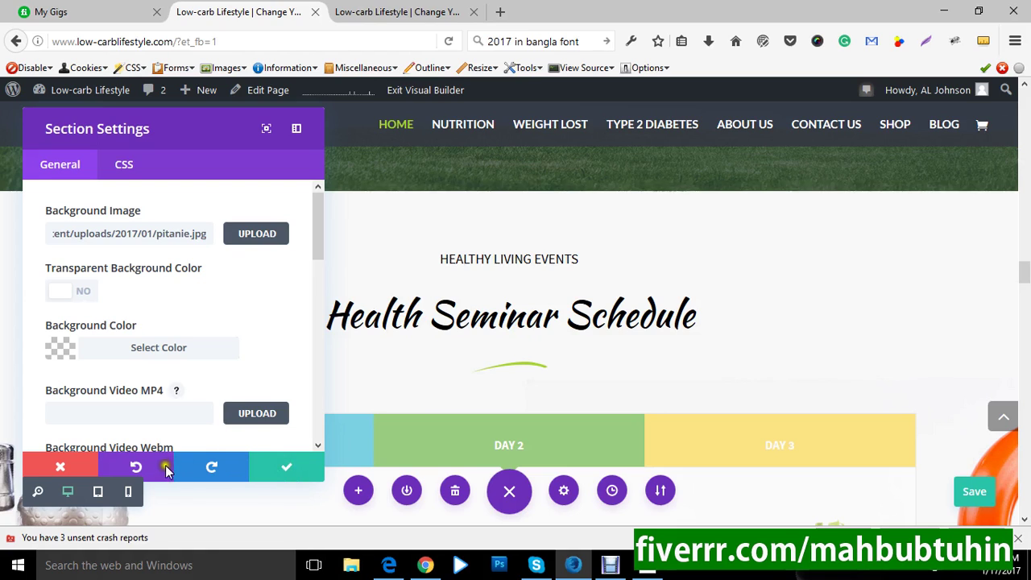
{"action": "scroll", "coordinate": [531, 371], "scroll_direction": "down", "scroll_amount": 5}
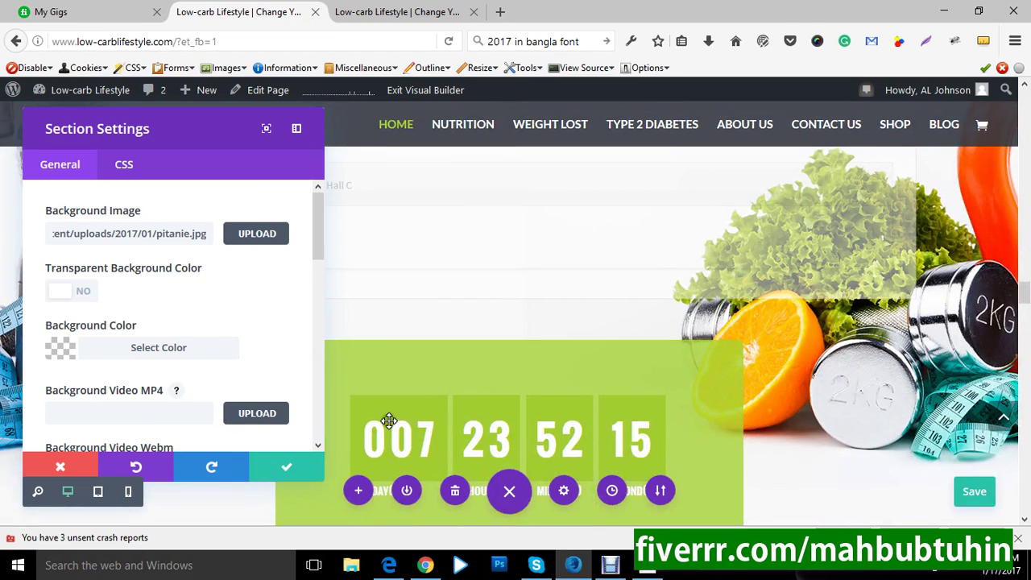
{"action": "left_click", "coordinate": [278, 468]}
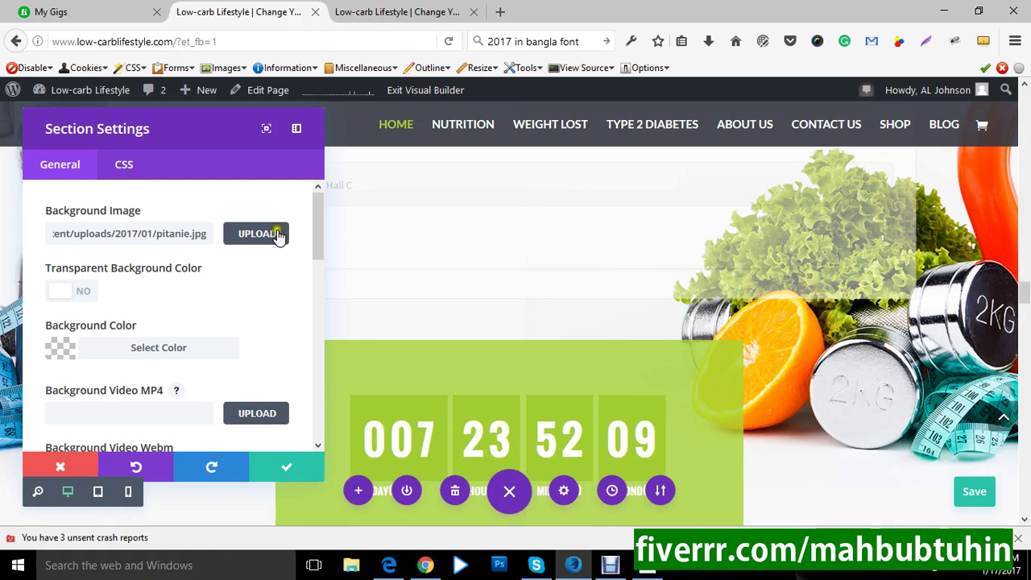
Look over the Success Stories and Latest News sections and close the section settings without applying them.
{"action": "scroll", "coordinate": [550, 268], "scroll_direction": "down", "scroll_amount": 5}
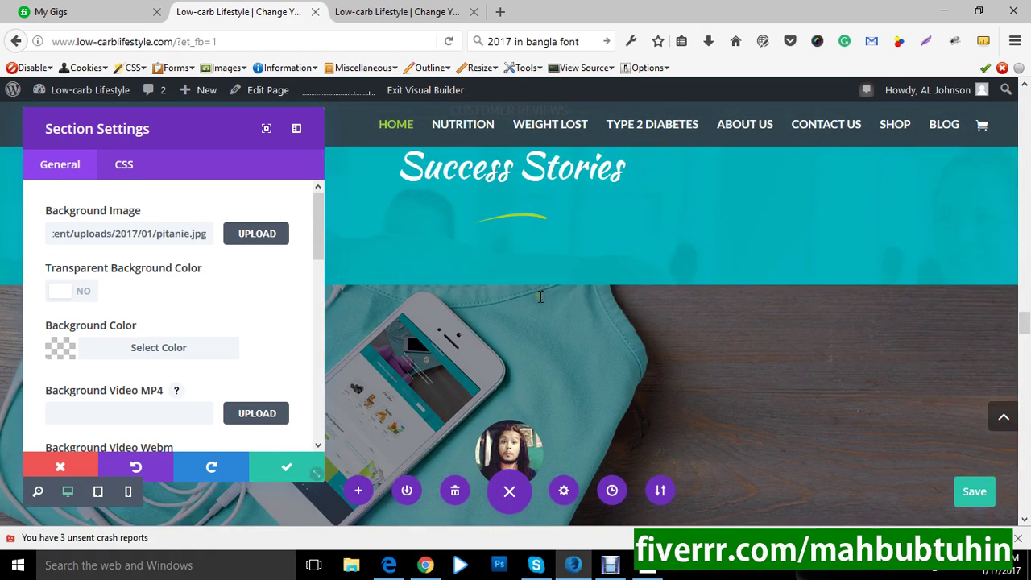
{"action": "scroll", "coordinate": [495, 297], "scroll_direction": "down", "scroll_amount": 3}
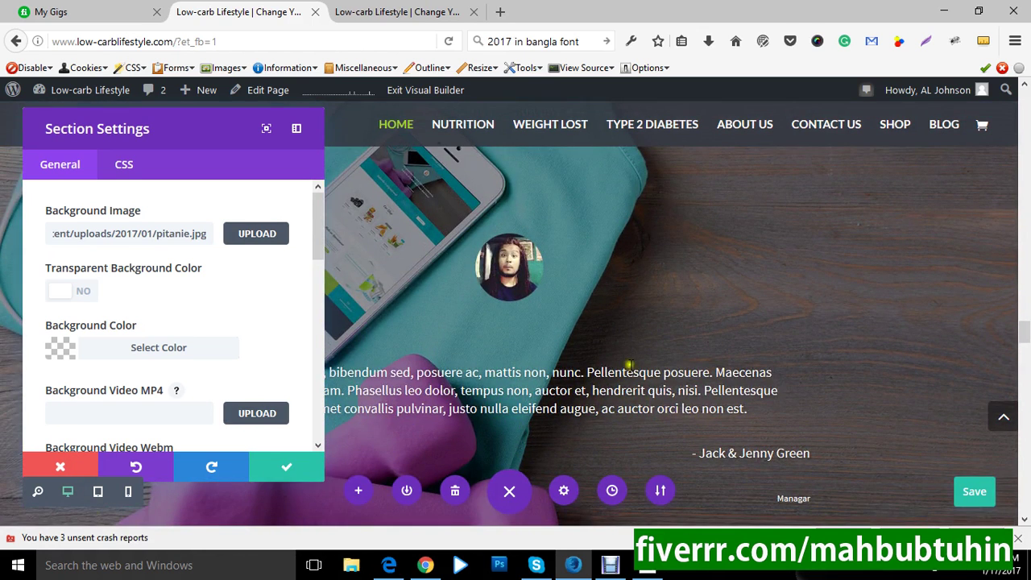
{"action": "scroll", "coordinate": [440, 305], "scroll_direction": "down", "scroll_amount": 2}
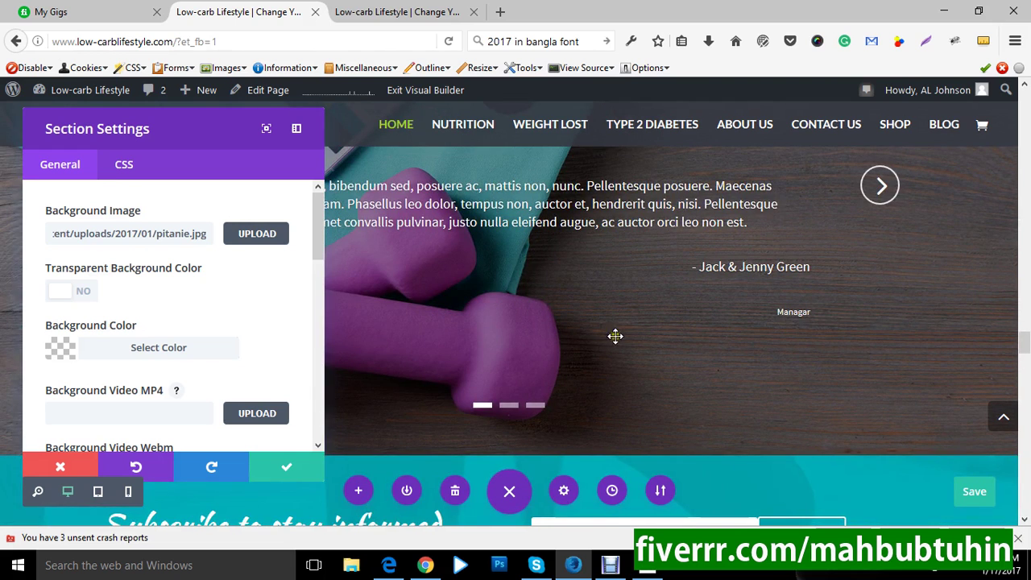
{"action": "scroll", "coordinate": [598, 336], "scroll_direction": "down", "scroll_amount": 2}
{"action": "scroll", "coordinate": [487, 322], "scroll_direction": "down", "scroll_amount": 4}
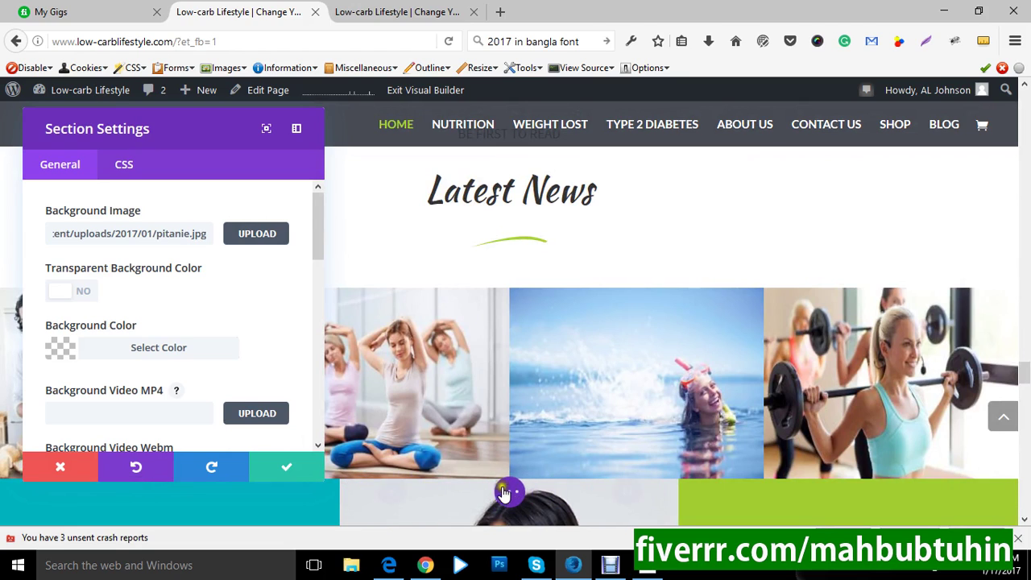
{"action": "left_click", "coordinate": [65, 471]}
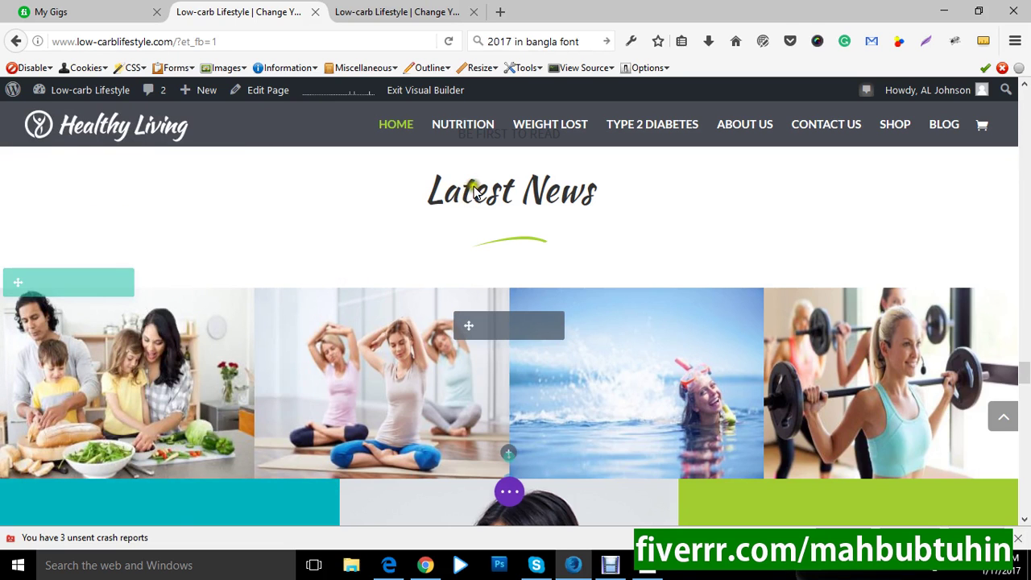
Look over the personal trainer, statistics and Our Shop sections and exit the visual builder.
{"action": "scroll", "coordinate": [544, 250], "scroll_direction": "down", "scroll_amount": 7}
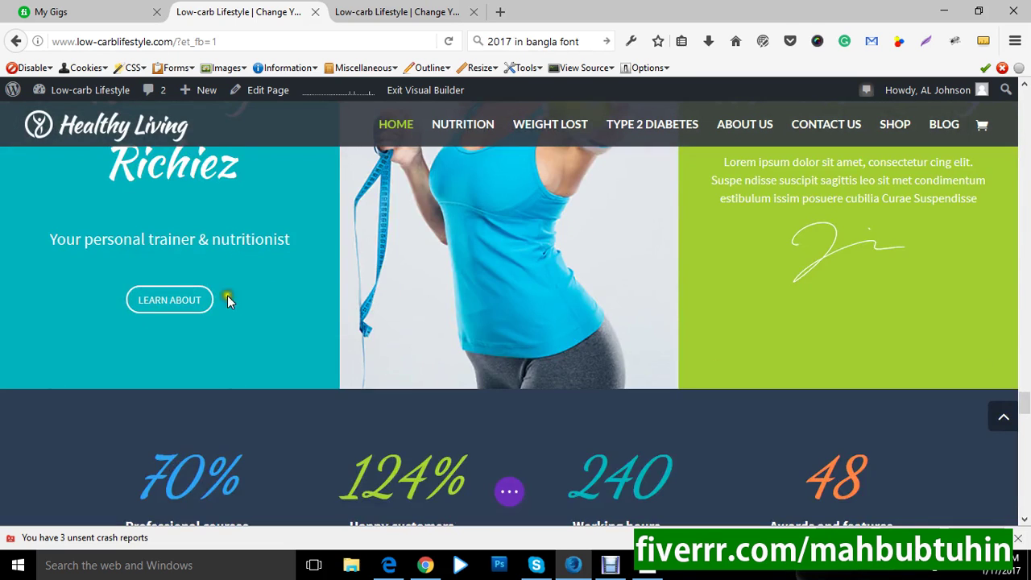
{"action": "scroll", "coordinate": [227, 297], "scroll_direction": "down", "scroll_amount": 6}
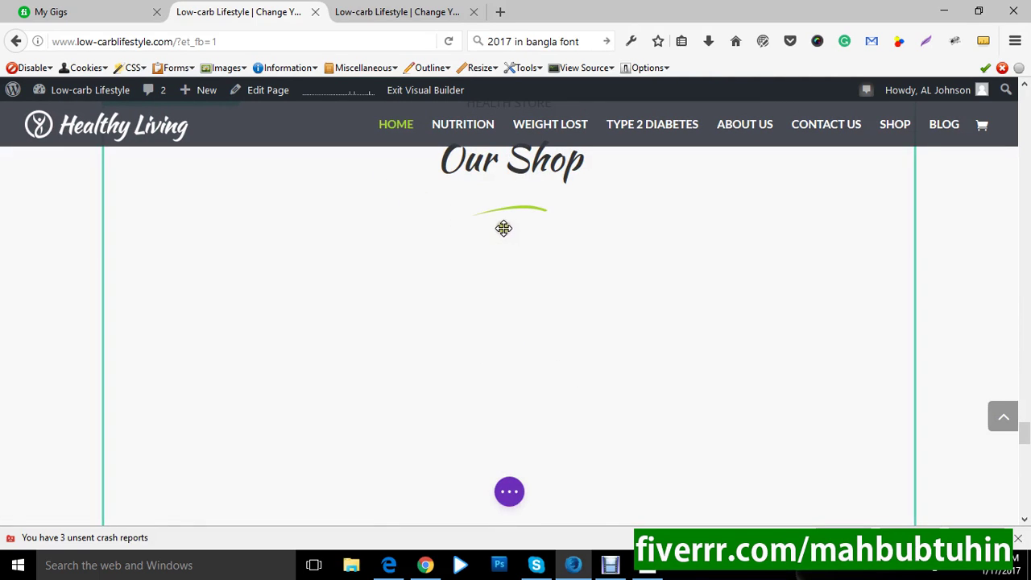
{"action": "left_click", "coordinate": [406, 92]}
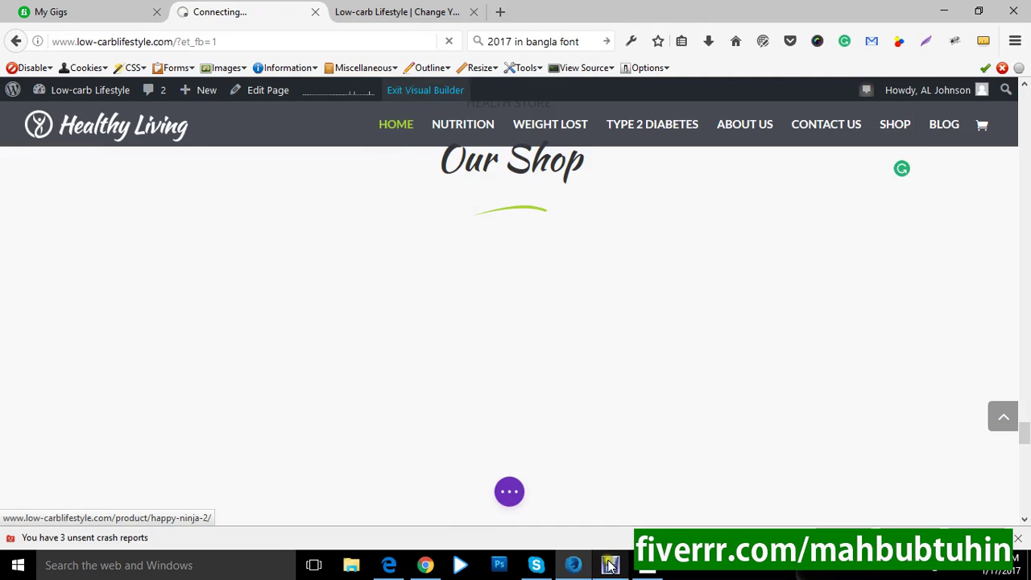
{"action": "left_click", "coordinate": [609, 565]}
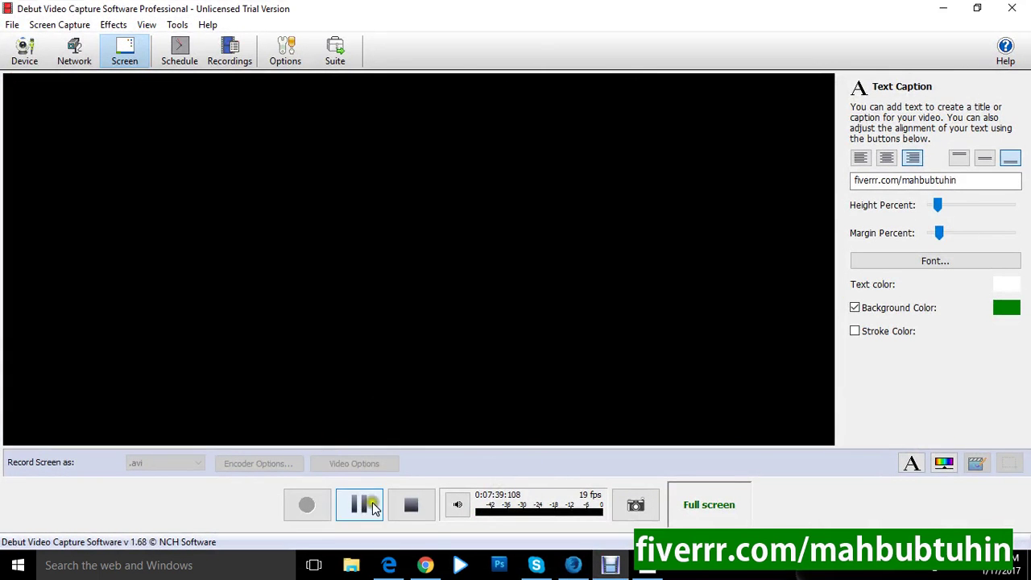